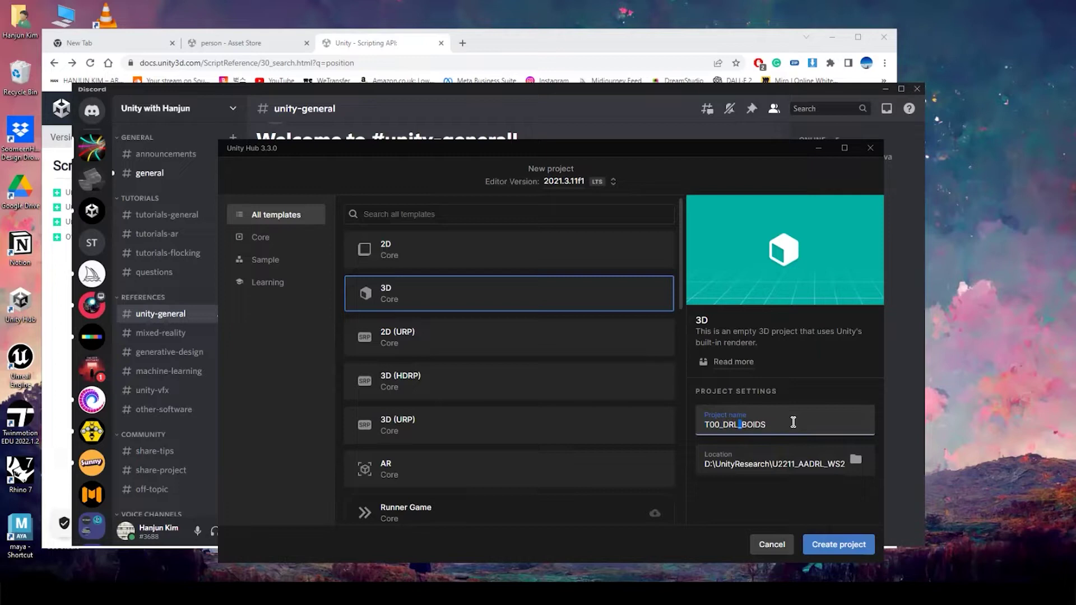
Step: Name the new 3D project T00_DRL_BOIDS and create it
{"action": "type", "text": "-"}
{"action": "key", "text": "BackSpace"}
{"action": "type", "text": ":"}
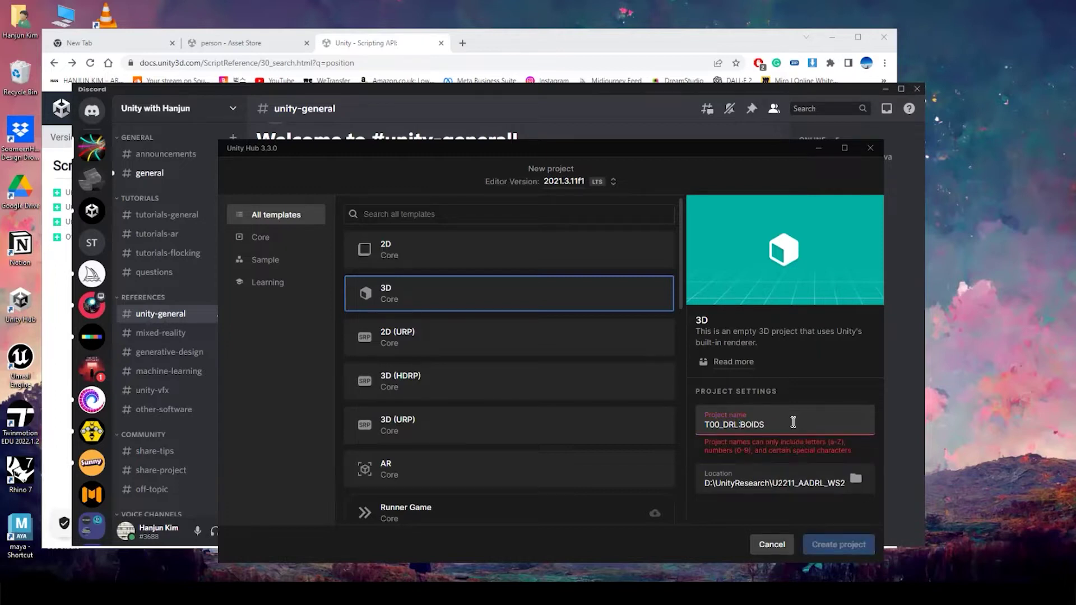
{"action": "key", "text": "BackSpace"}
{"action": "type", "text": "-"}
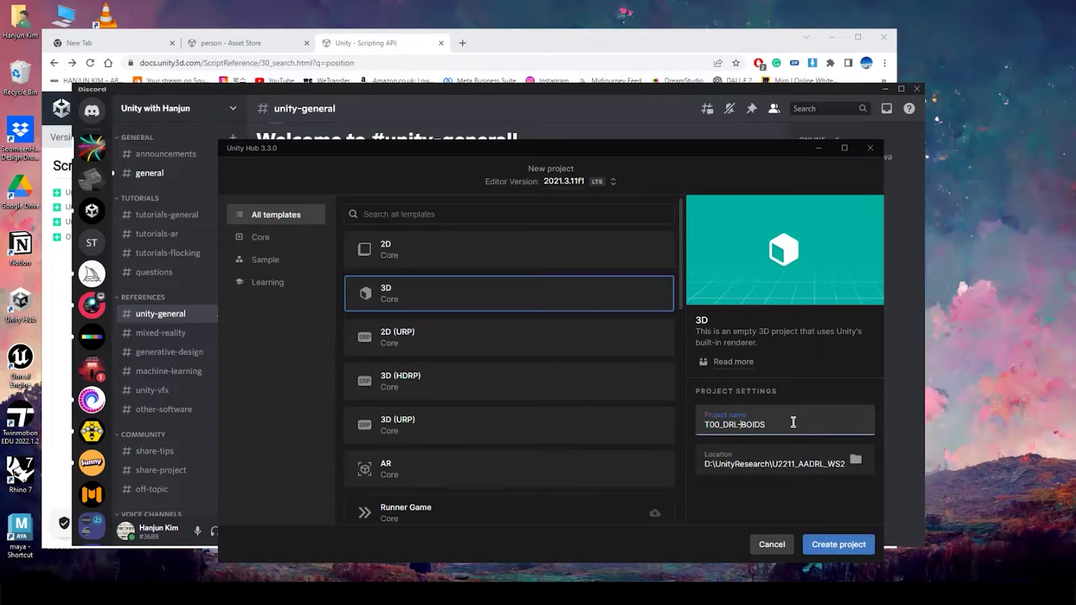
{"action": "key", "text": "BackSpace"}
{"action": "type", "text": "_"}
{"action": "left_click", "coordinate": [831, 544]}
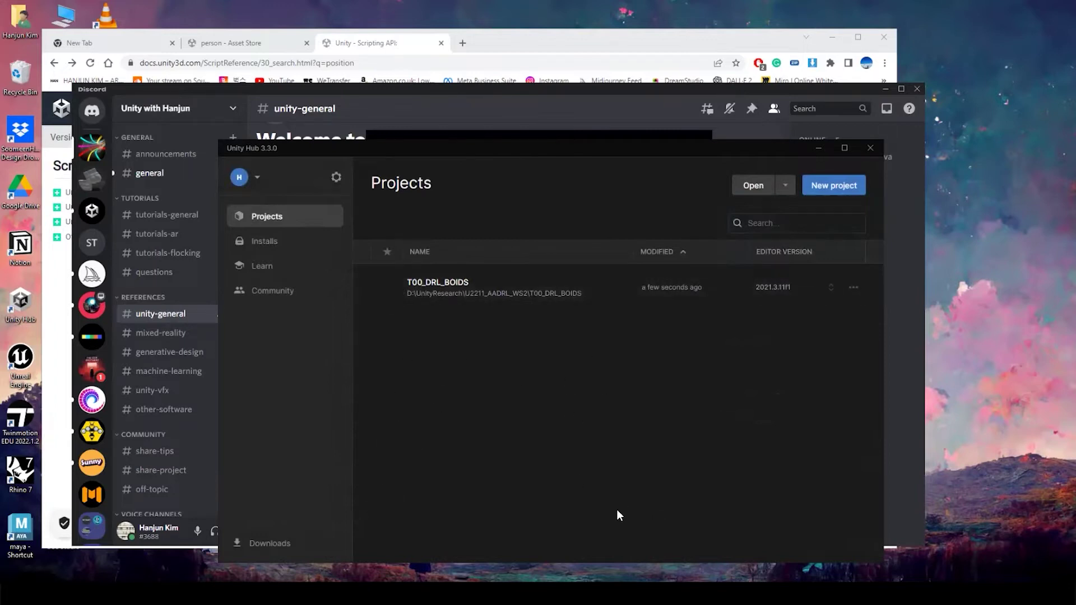
Step: Switch to File Explorer and examine the DRL_Prep_Boids_221103 project folder and its Assets inside D:\UnityResearch\U2211_AADRL_WS2
{"action": "key", "text": "super+e"}
{"action": "scroll", "coordinate": [250, 420], "scroll_direction": "down", "scroll_amount": 5}
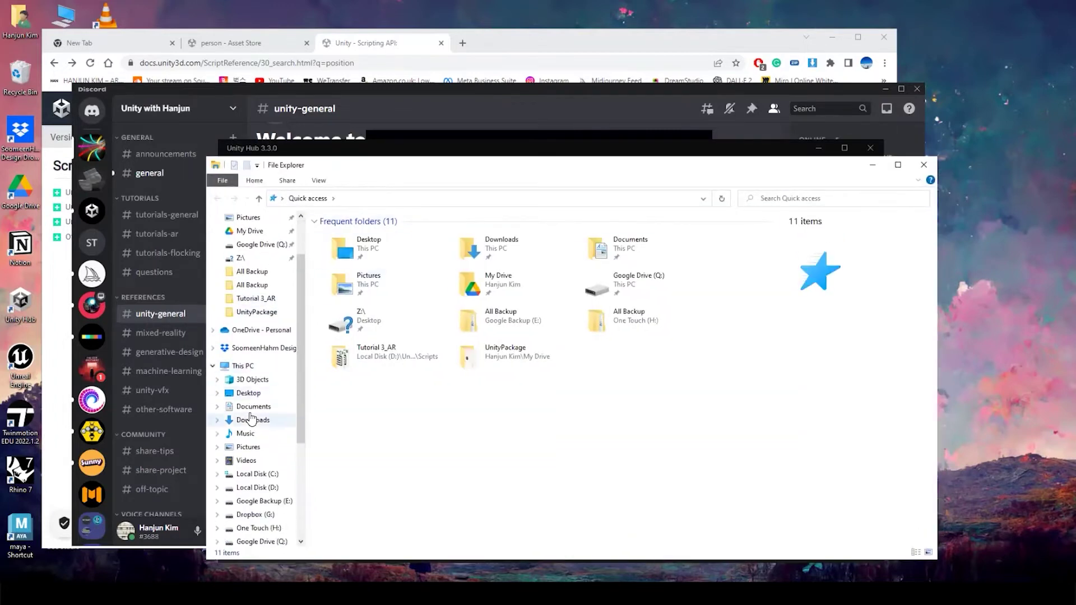
{"action": "left_click", "coordinate": [278, 419]}
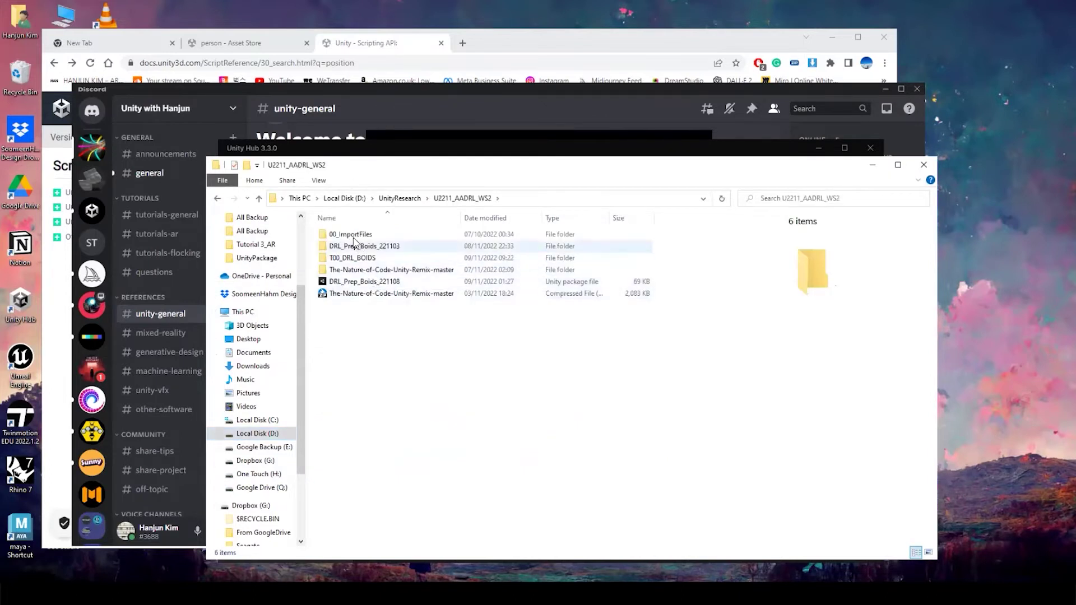
{"action": "double_click", "coordinate": [362, 247]}
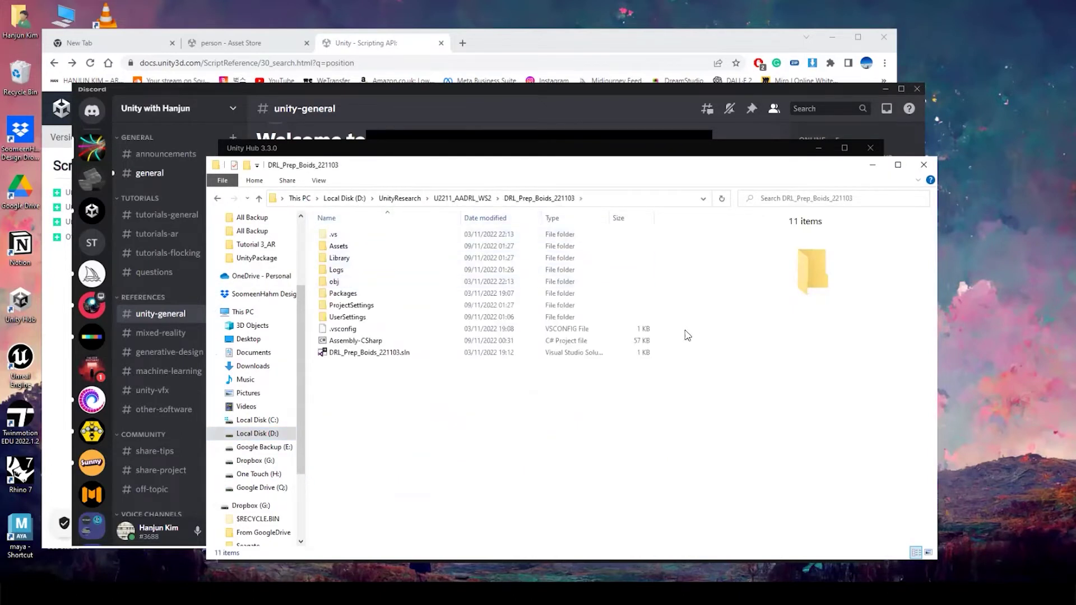
{"action": "left_click", "coordinate": [445, 198]}
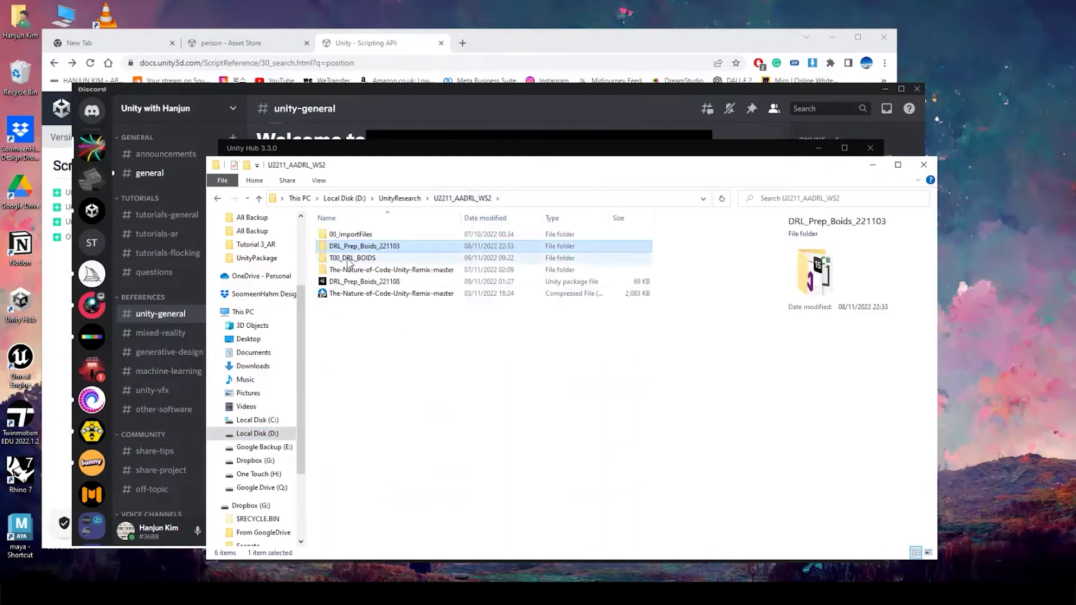
{"action": "double_click", "coordinate": [390, 247]}
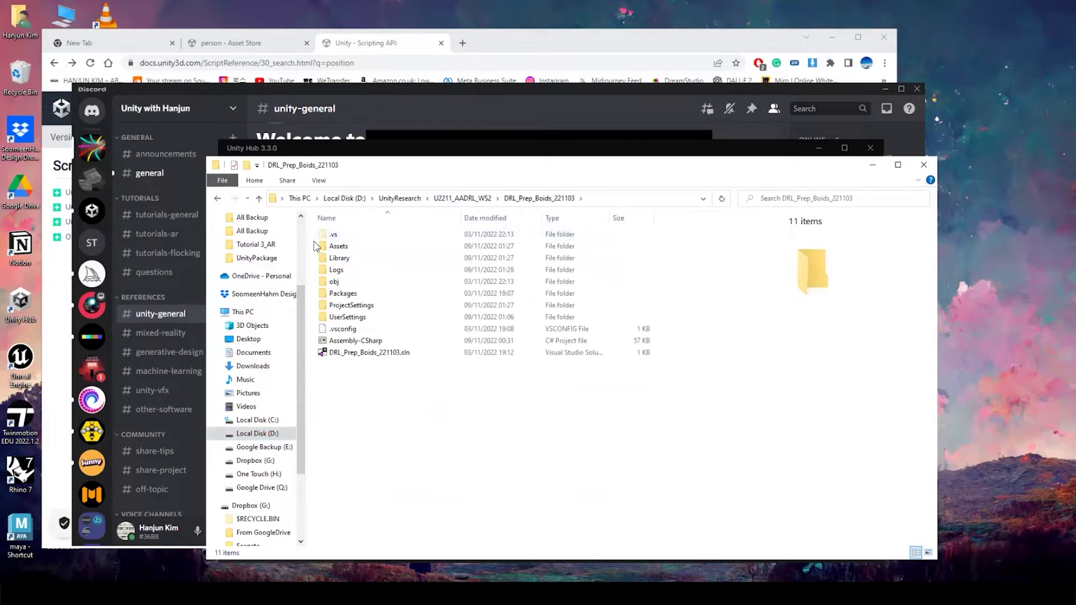
{"action": "double_click", "coordinate": [336, 246]}
{"action": "key", "text": "BackSpace"}
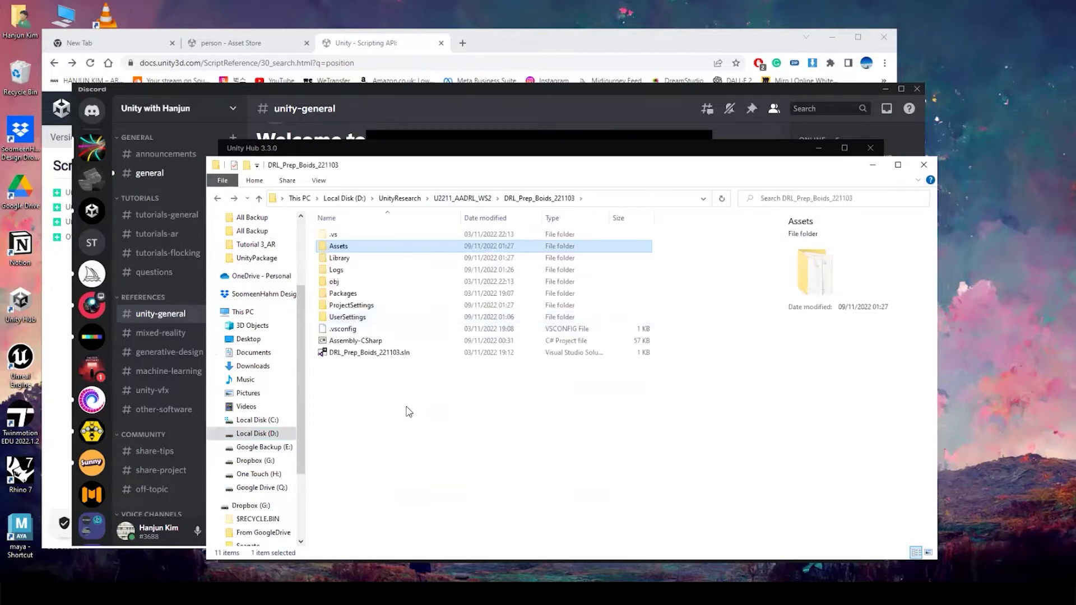
{"action": "left_click", "coordinate": [476, 205]}
{"action": "double_click", "coordinate": [364, 246]}
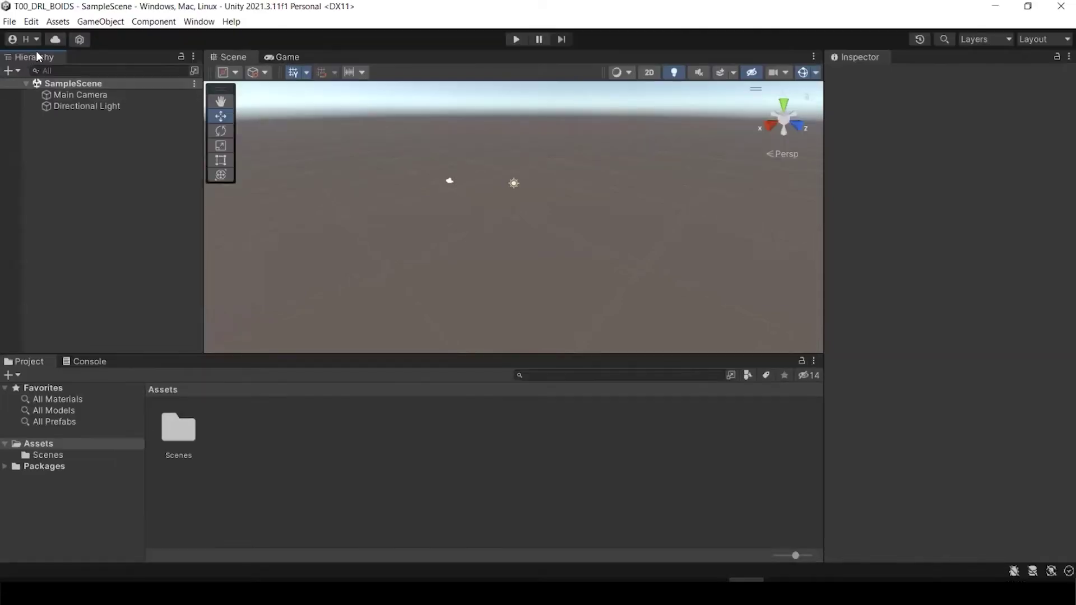
Step: View the Game view and the Console in the Unity editor, and return to the Scene view and Project assets
{"action": "left_click", "coordinate": [284, 56]}
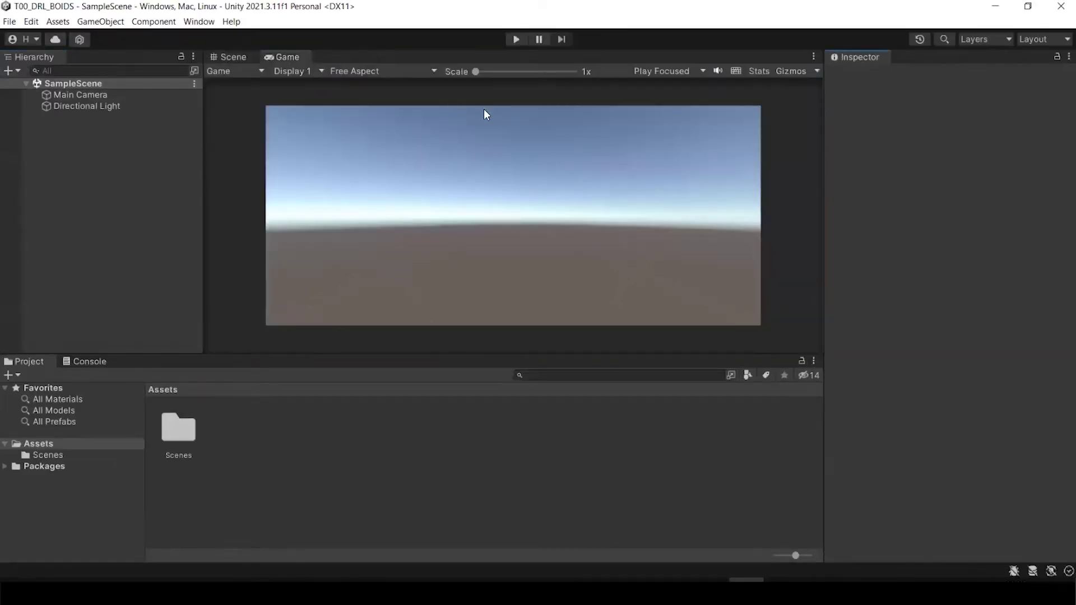
{"action": "left_click", "coordinate": [76, 362]}
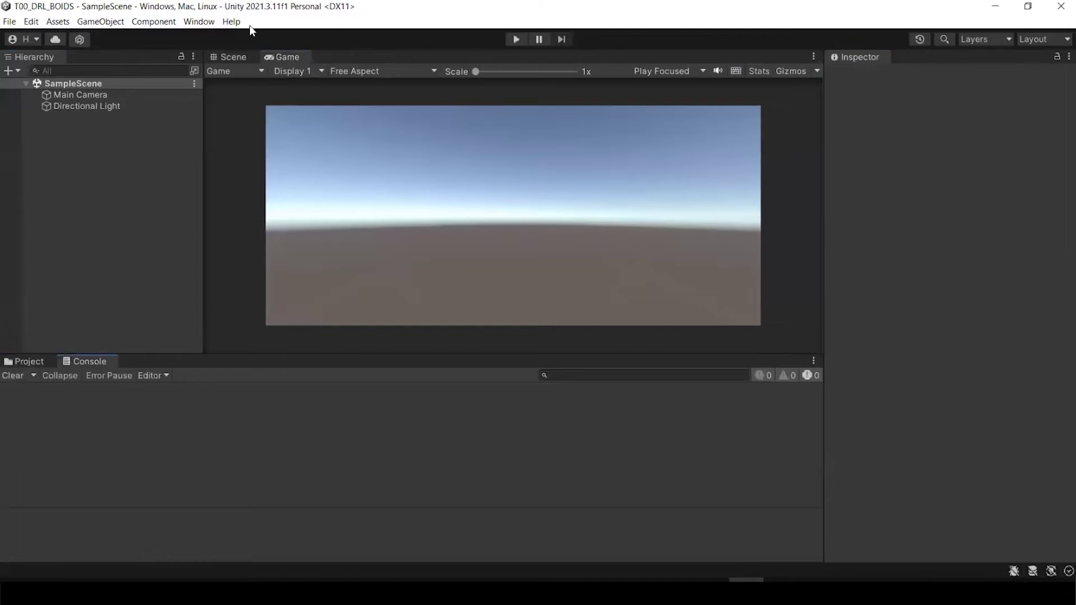
{"action": "left_click", "coordinate": [227, 57]}
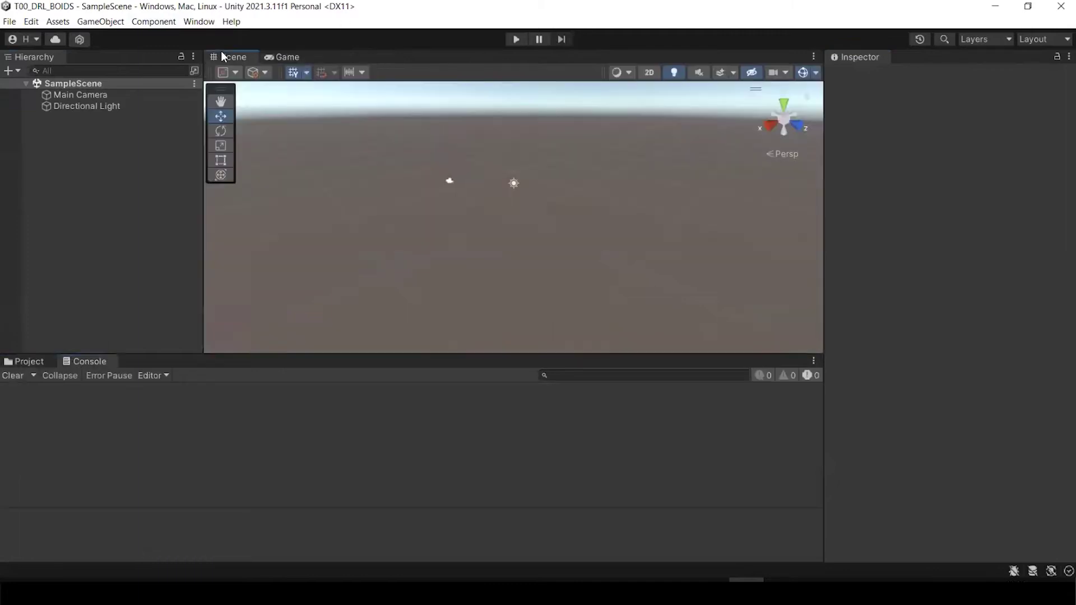
{"action": "left_click", "coordinate": [25, 362]}
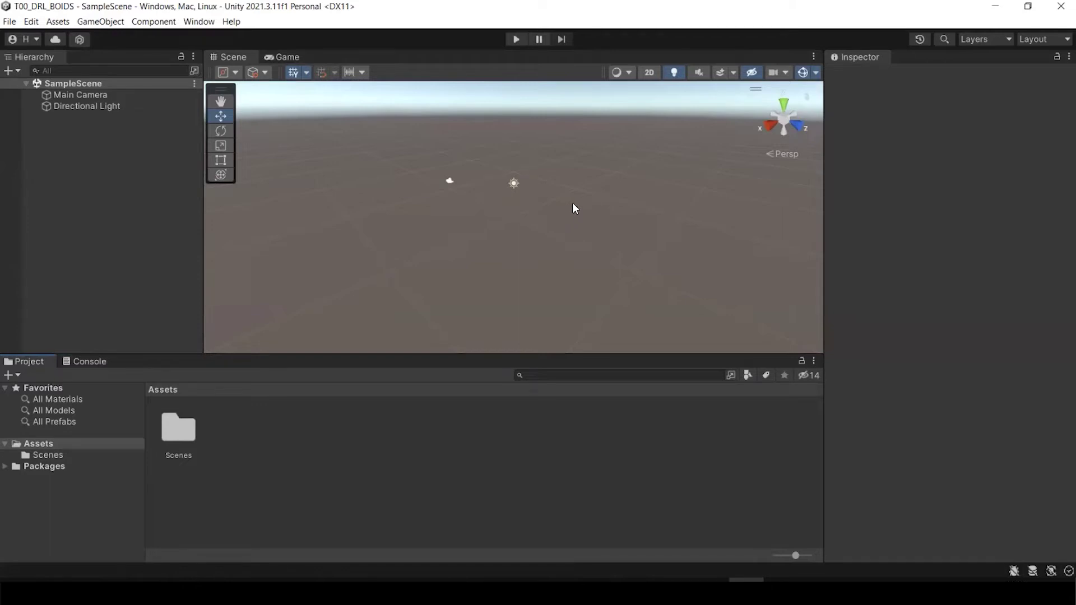
Step: Select the Main Camera and Directional Light together in the Scene view to examine the scene's objects
{"action": "left_click_drag", "start_coordinate": [581, 208], "coordinate": [375, 185], "text": "alt"}
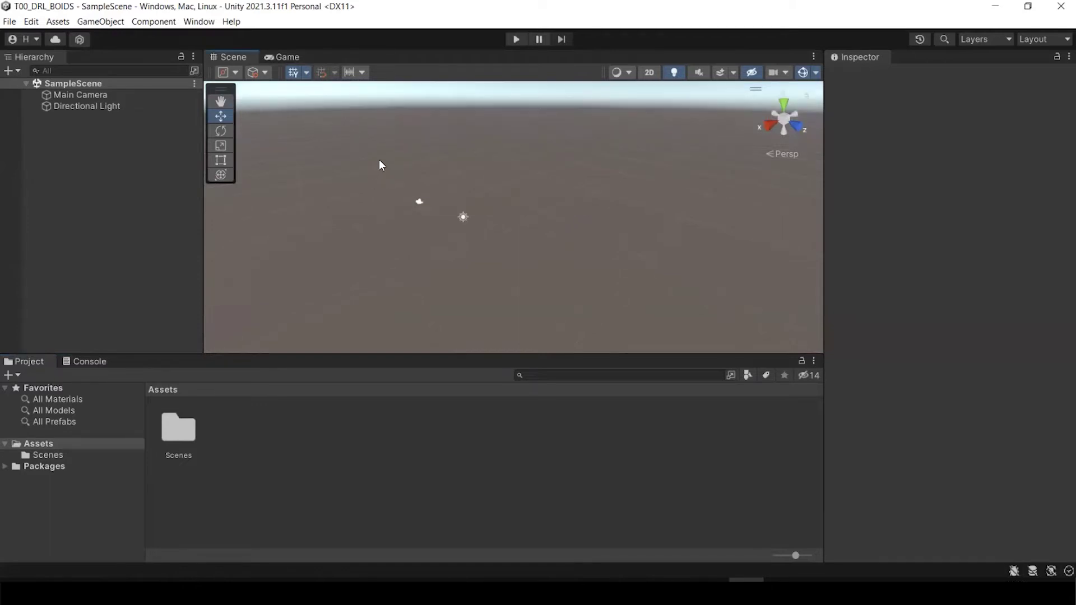
{"action": "left_click_drag", "start_coordinate": [344, 157], "coordinate": [633, 330]}
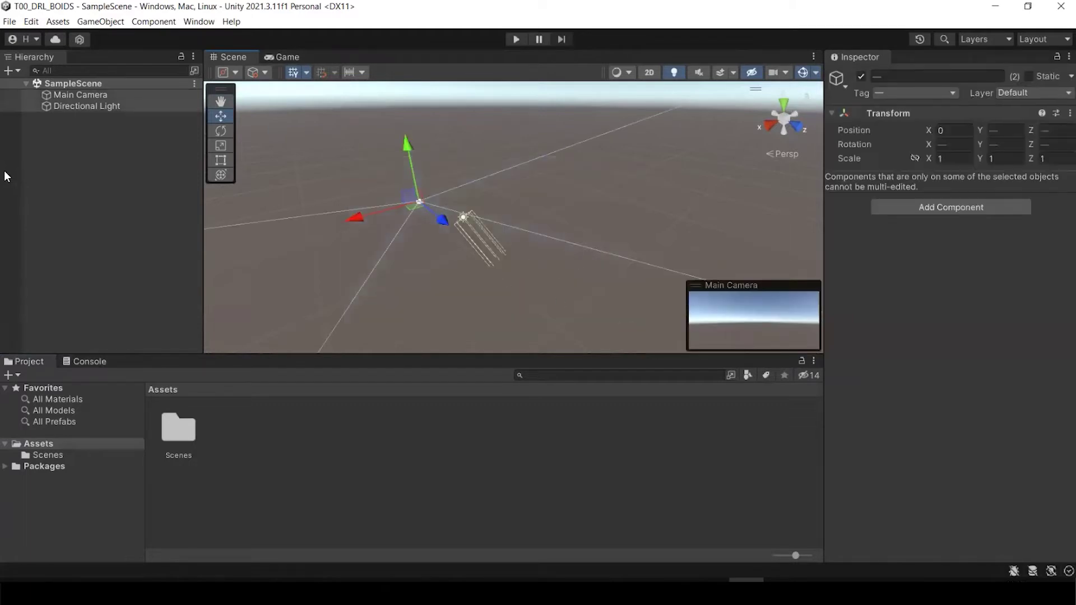
{"action": "left_click", "coordinate": [78, 173]}
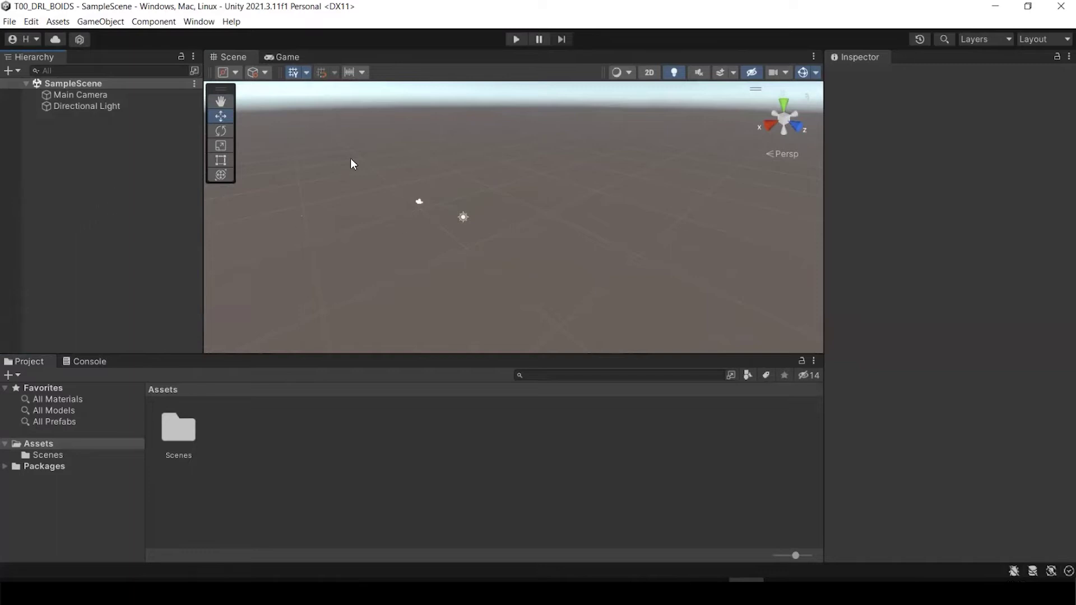
{"action": "left_click_drag", "start_coordinate": [370, 175], "coordinate": [620, 321]}
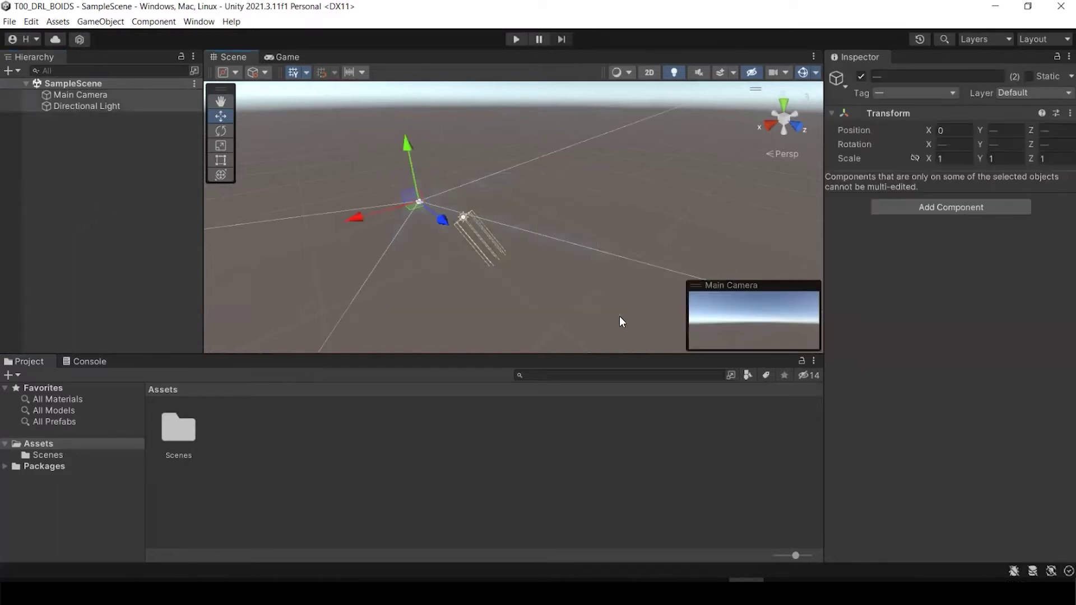
Step: Compare the Game view with the Scene view, inspect the Main Camera's component properties, and clear the selection
{"action": "left_click", "coordinate": [287, 57]}
{"action": "left_click", "coordinate": [229, 61]}
{"action": "left_click", "coordinate": [278, 56]}
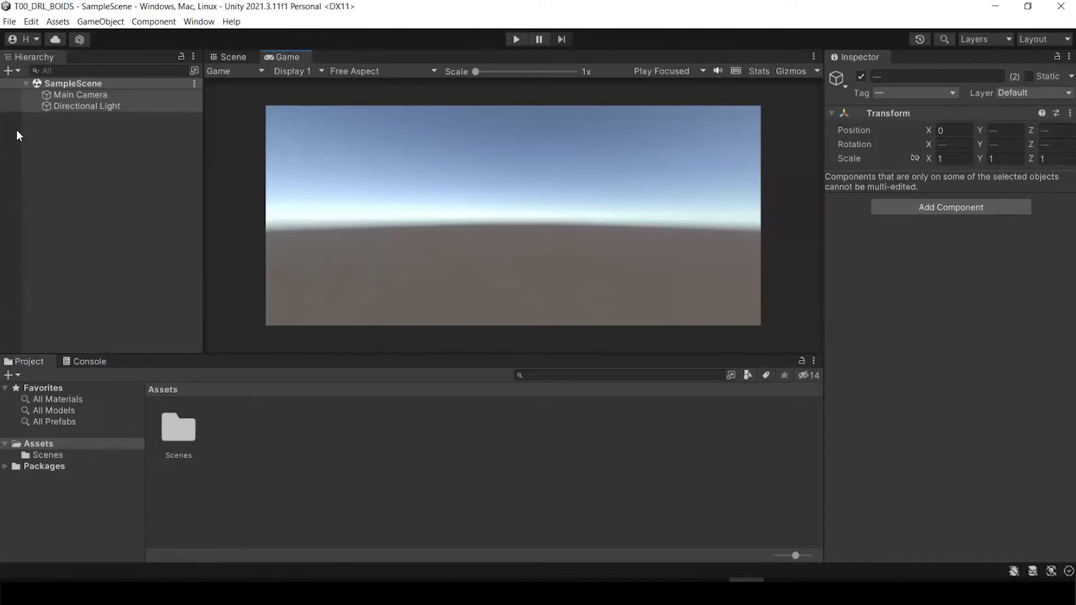
{"action": "left_click", "coordinate": [227, 56]}
{"action": "left_click", "coordinate": [90, 95]}
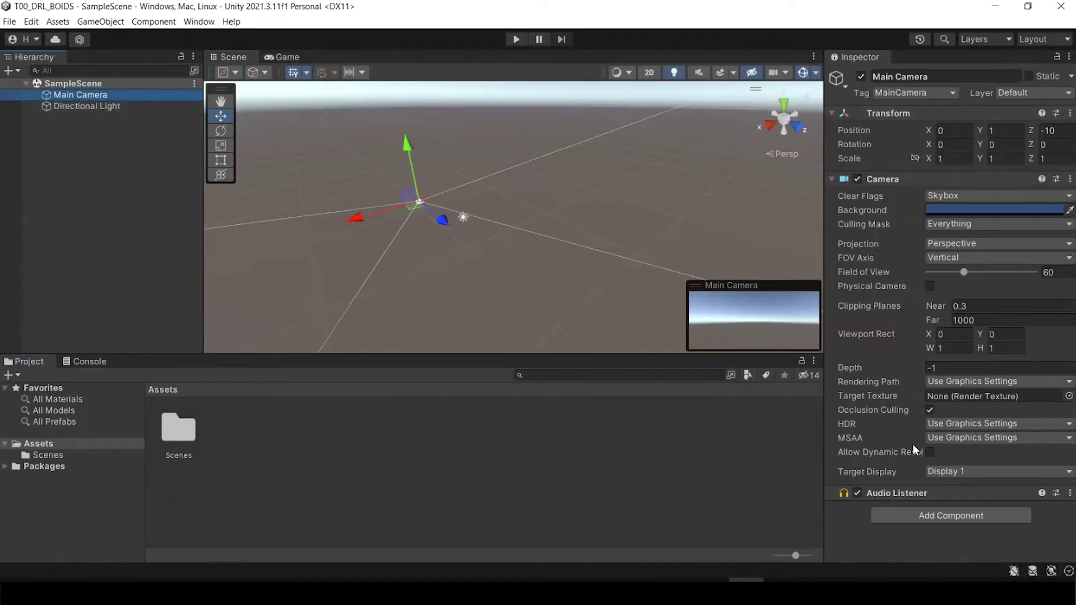
{"action": "left_click", "coordinate": [35, 348]}
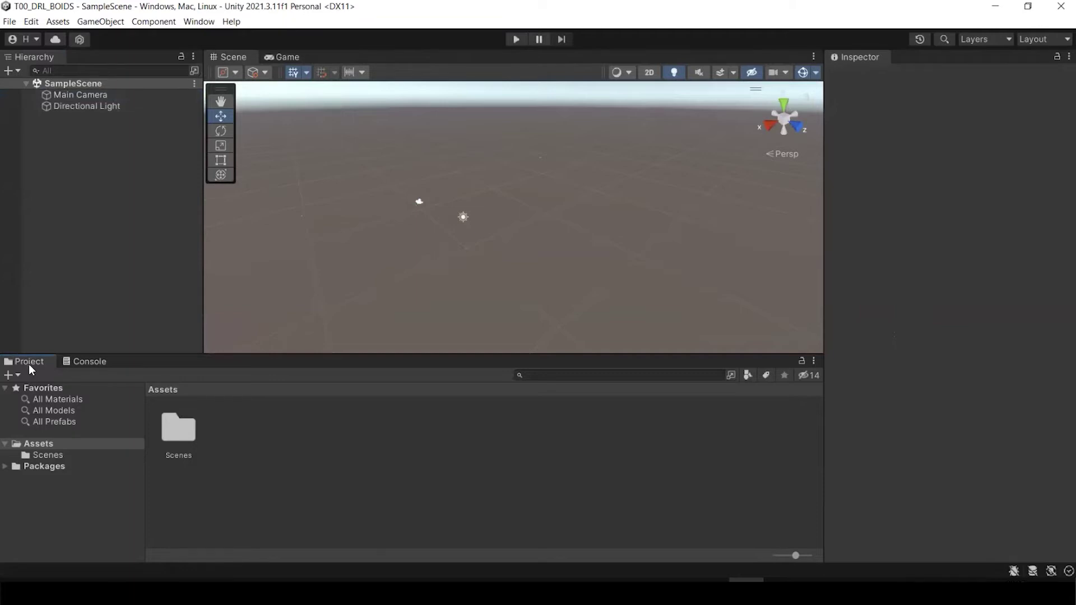
Step: Examine the T00_DRL_BOIDS project's Assets folder in File Explorer, and return to Unity to view the Console and Project assets
{"action": "left_click", "coordinate": [153, 590]}
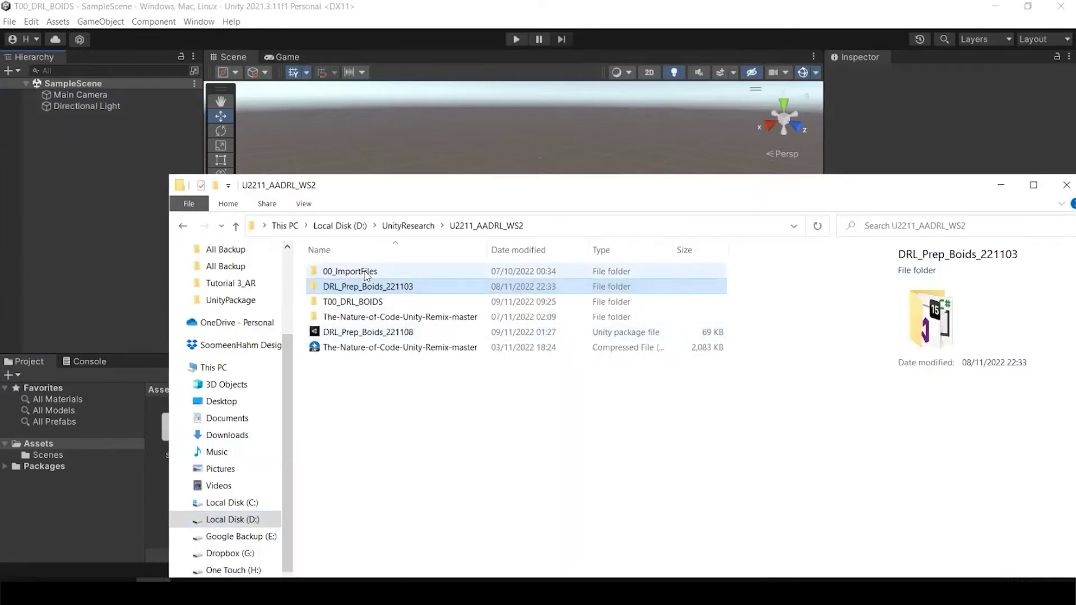
{"action": "double_click", "coordinate": [361, 285]}
{"action": "key", "text": "alt+Left"}
{"action": "left_click", "coordinate": [340, 303]}
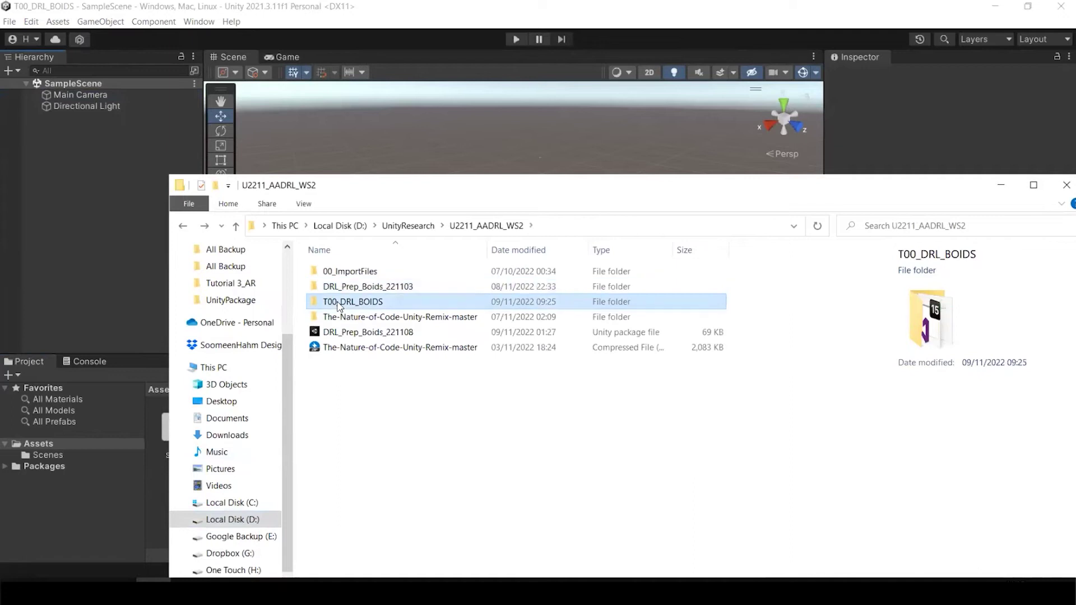
{"action": "double_click", "coordinate": [340, 303]}
{"action": "double_click", "coordinate": [336, 271]}
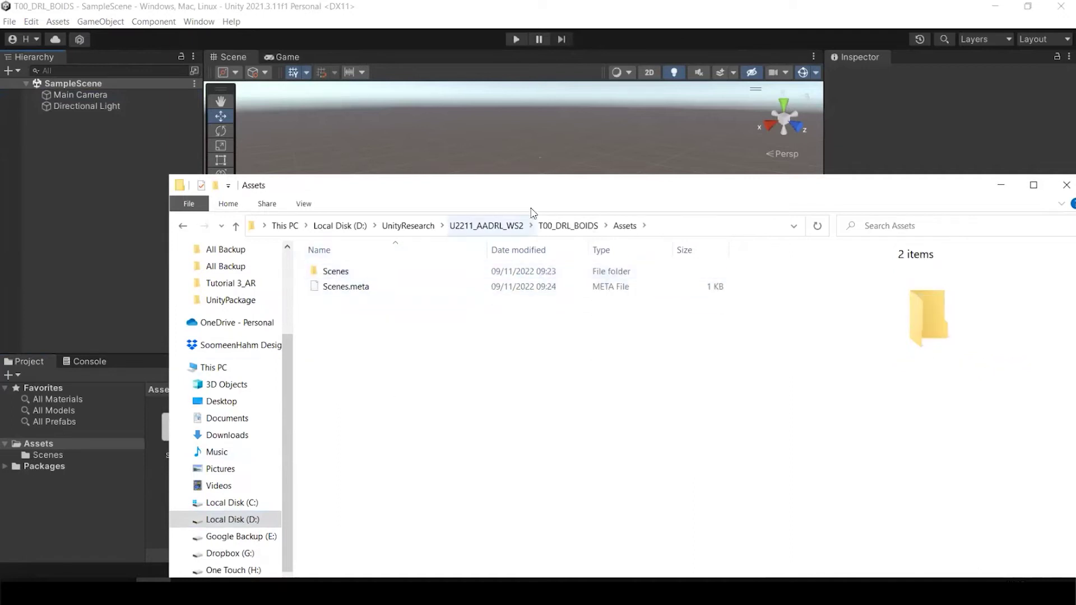
{"action": "left_click", "coordinate": [567, 225]}
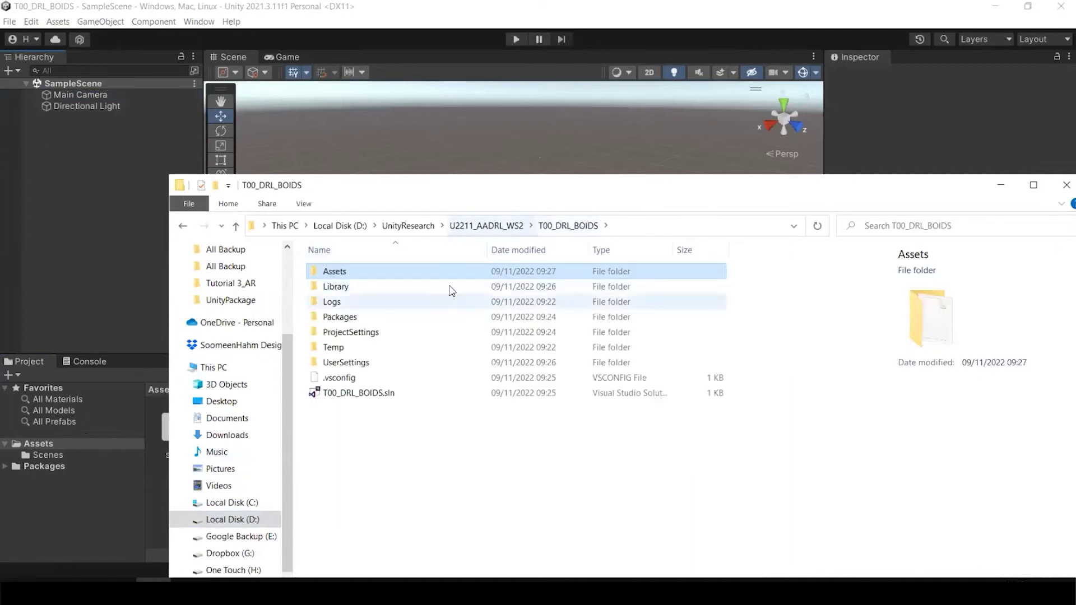
{"action": "double_click", "coordinate": [334, 273]}
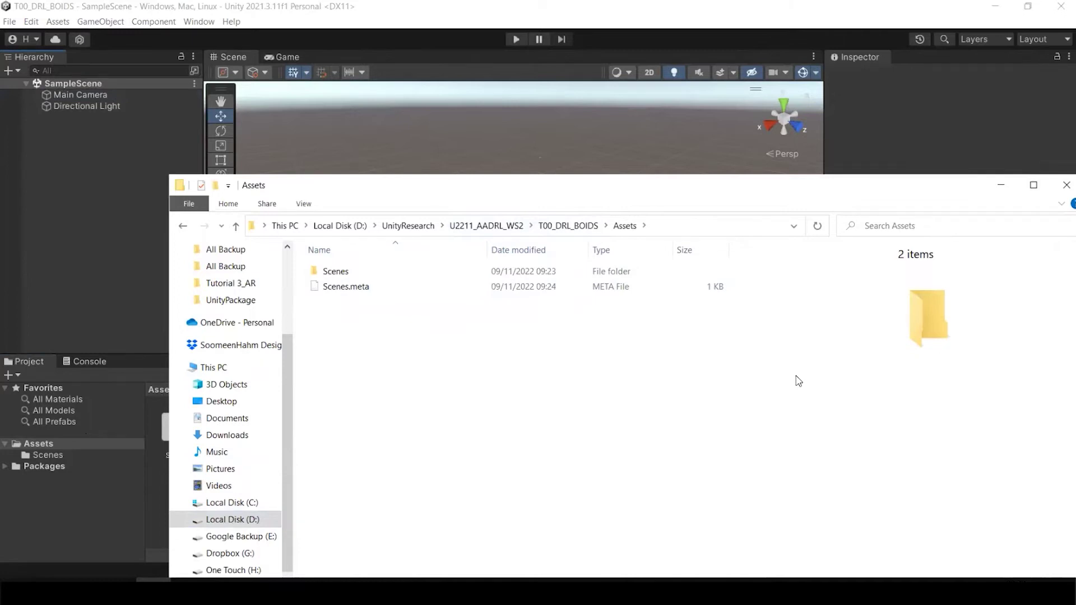
{"action": "left_click", "coordinate": [73, 363]}
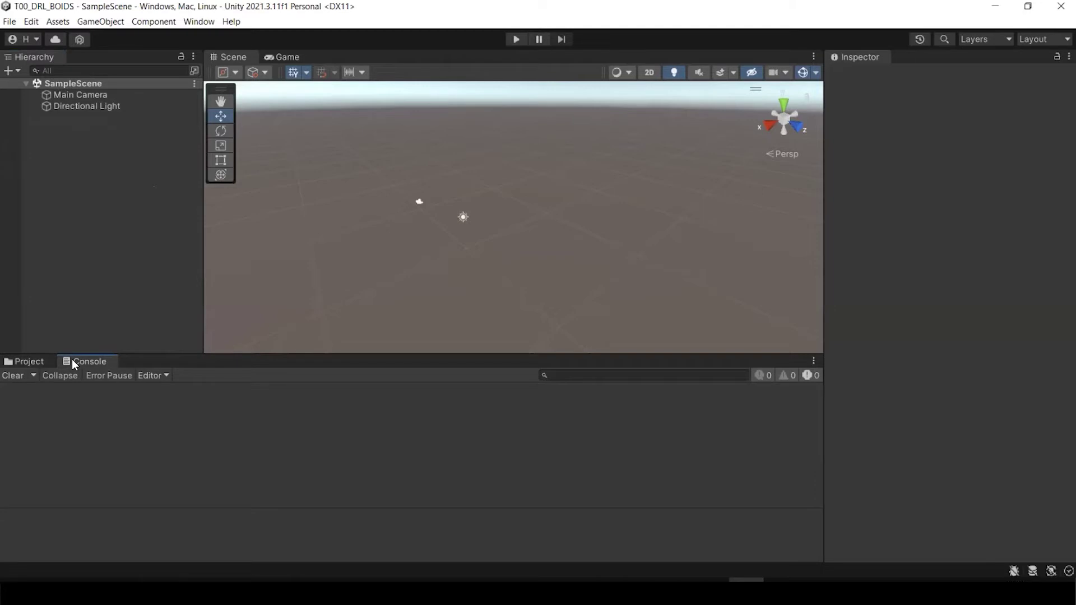
{"action": "left_click", "coordinate": [32, 362]}
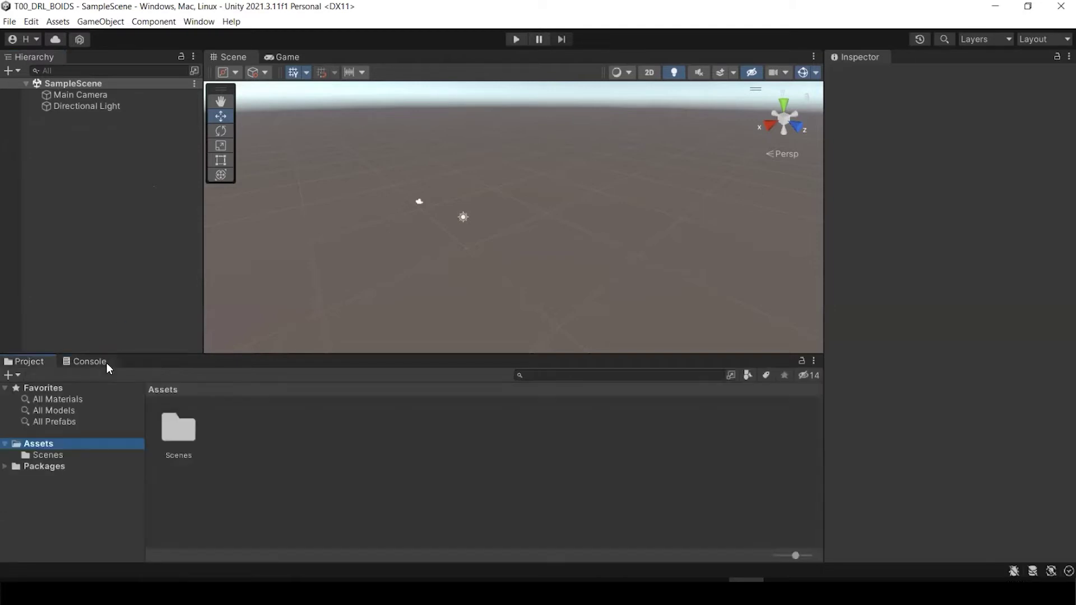
Step: Resize the editor's panels, docking the Game view below the Inspector and the Console above it
{"action": "left_click_drag", "start_coordinate": [261, 361], "coordinate": [303, 371]}
{"action": "mouse_move", "coordinate": [822, 286]}
{"action": "left_mouse_down"}
{"action": "mouse_move", "coordinate": [533, 322]}
{"action": "mouse_move", "coordinate": [807, 324]}
{"action": "mouse_move", "coordinate": [927, 340]}
{"action": "mouse_move", "coordinate": [806, 355]}
{"action": "mouse_move", "coordinate": [809, 302]}
{"action": "left_mouse_up"}
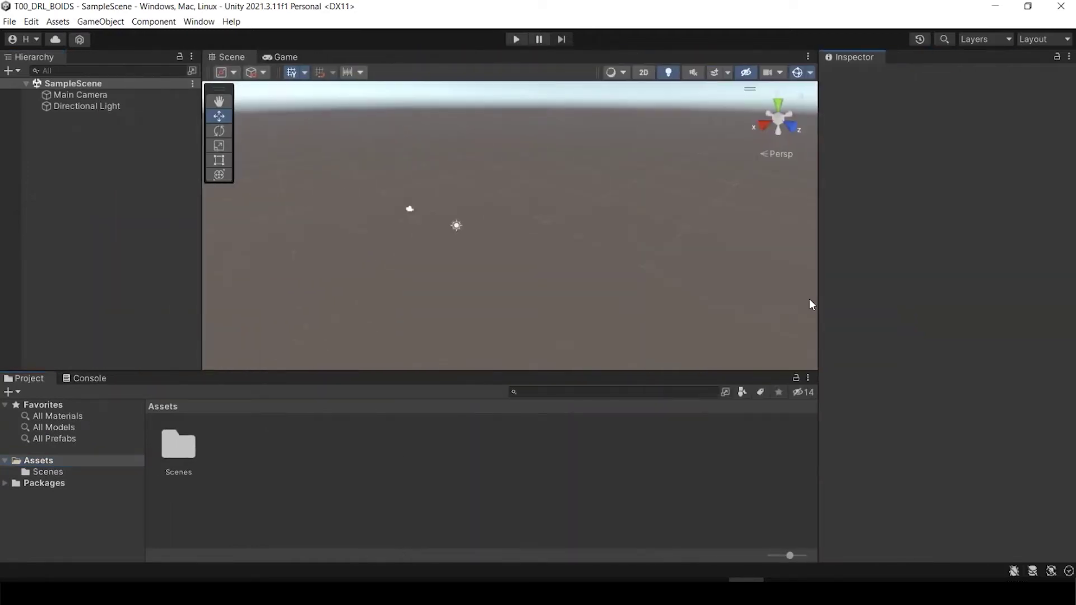
{"action": "left_click", "coordinate": [286, 57]}
{"action": "left_click_drag", "start_coordinate": [285, 58], "coordinate": [902, 396]}
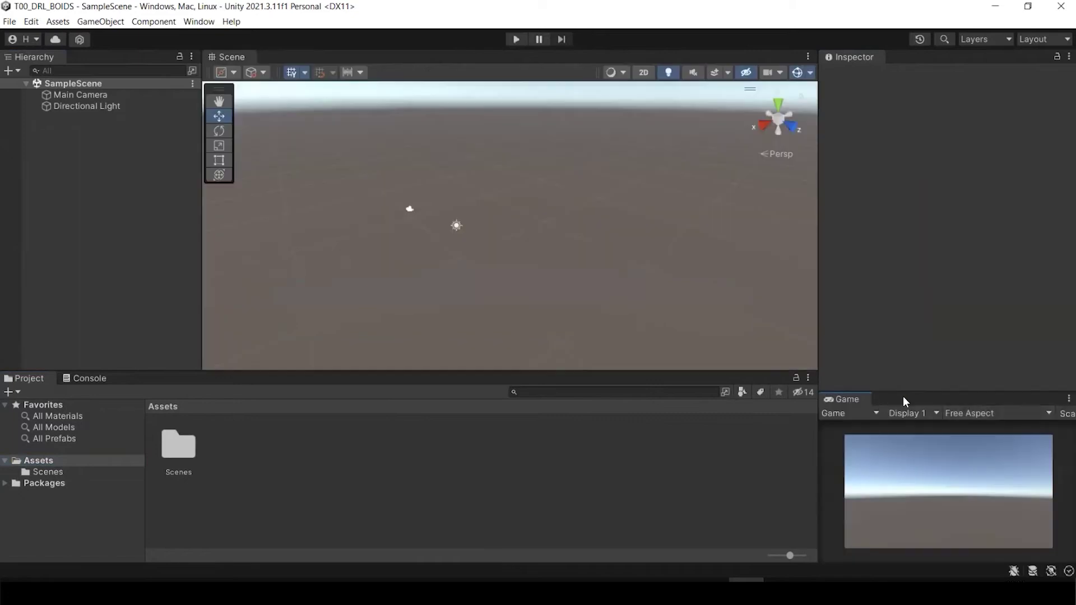
{"action": "left_click_drag", "start_coordinate": [88, 379], "coordinate": [228, 553]}
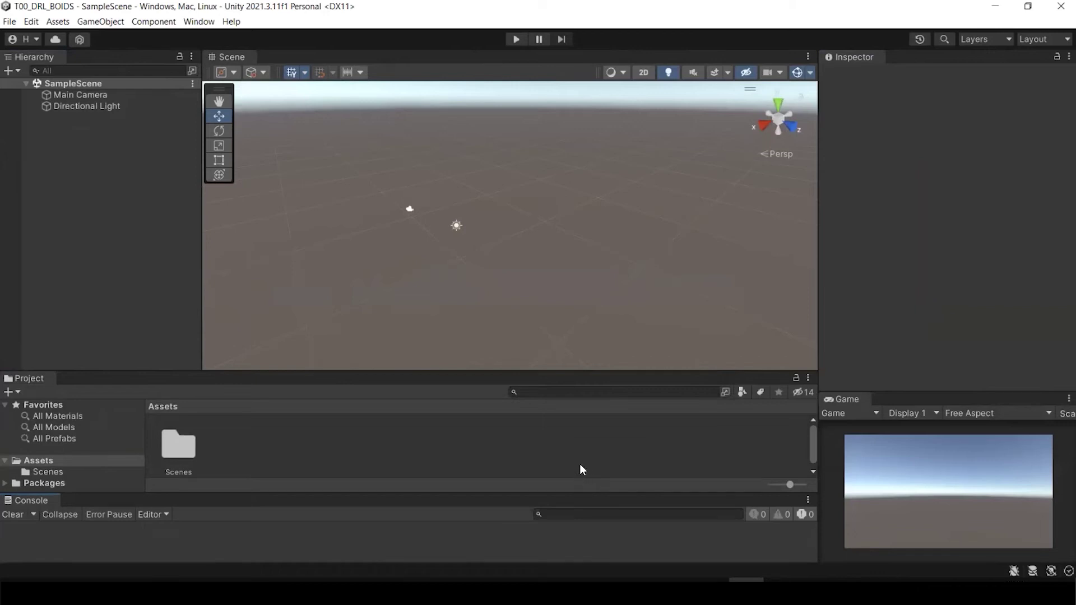
{"action": "left_click_drag", "start_coordinate": [49, 500], "coordinate": [956, 143]}
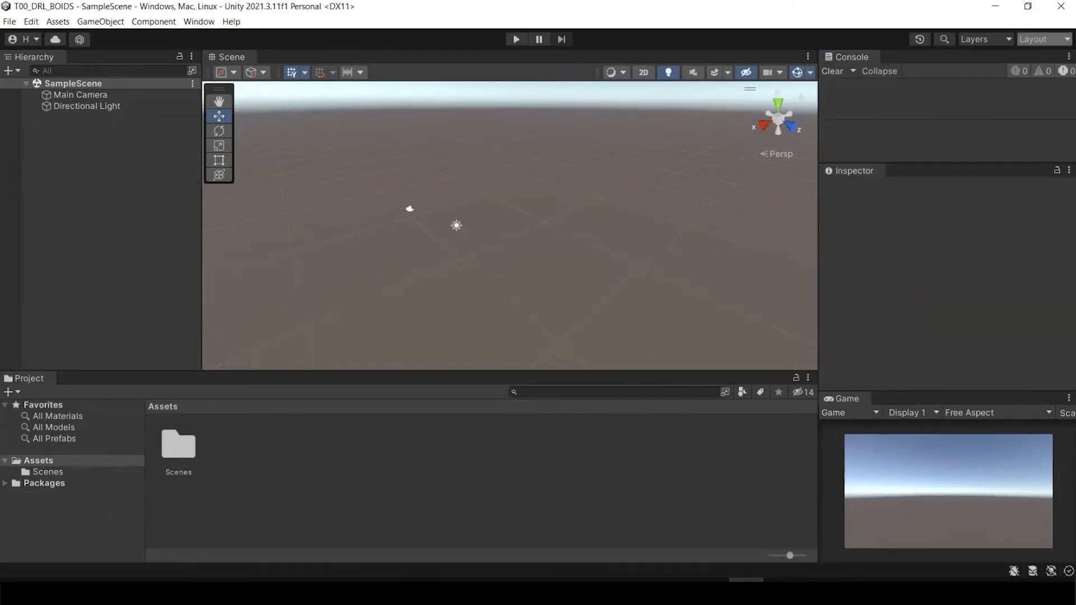
Step: Apply the saved editor layout named Layout HK and enlarge the Project and Console area slightly
{"action": "left_click", "coordinate": [1042, 38]}
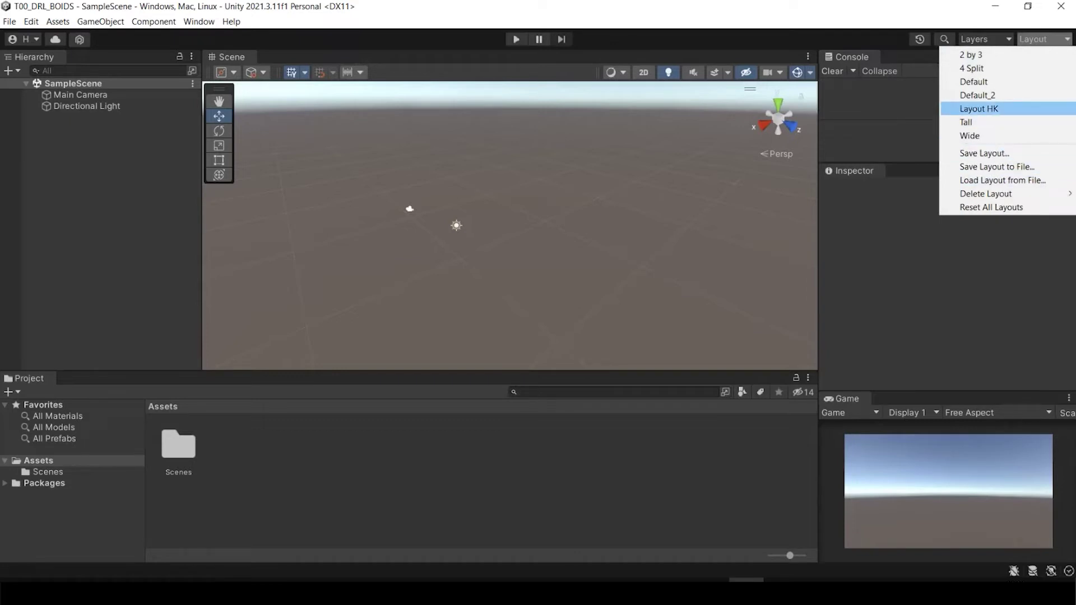
{"action": "left_click", "coordinate": [979, 108]}
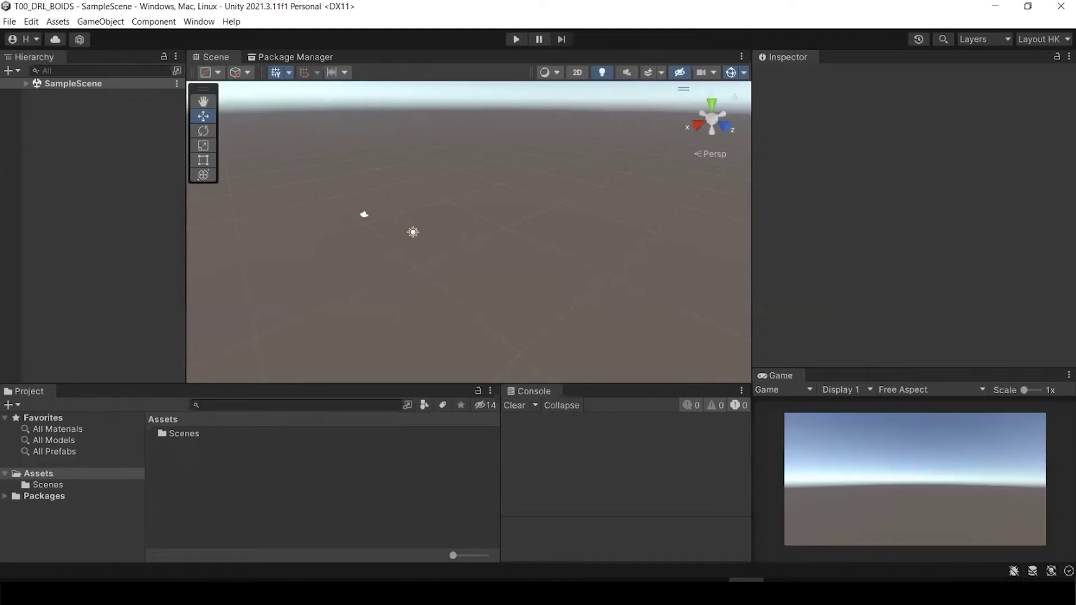
{"action": "left_click_drag", "start_coordinate": [676, 385], "coordinate": [677, 371]}
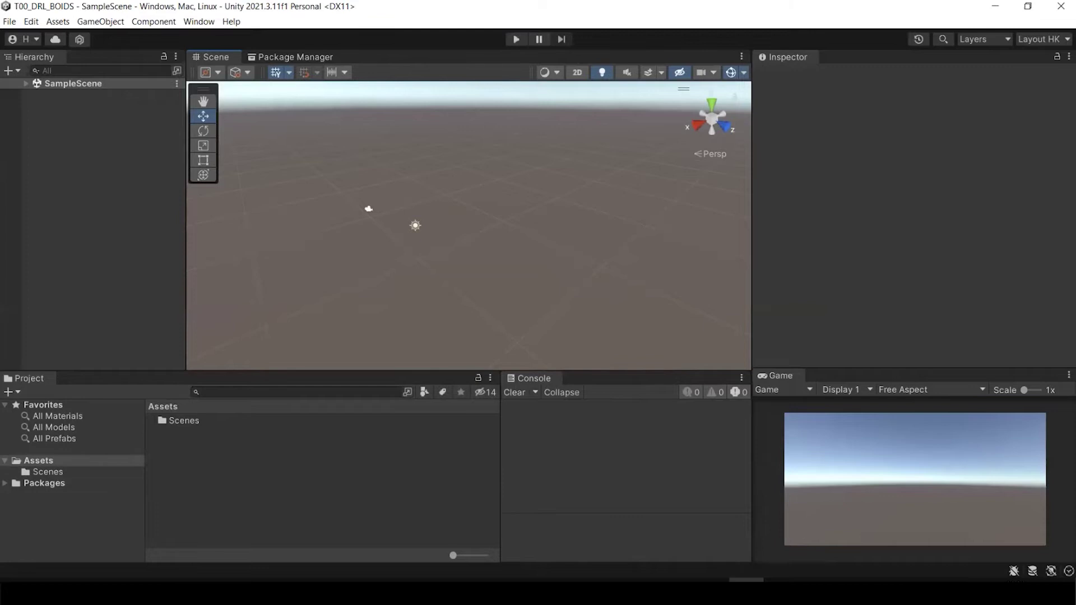
Step: Try the 2 by 3, 4 Split, Default_2 and Tall editor layouts, and return to Layout HK
{"action": "left_click", "coordinate": [1041, 38]}
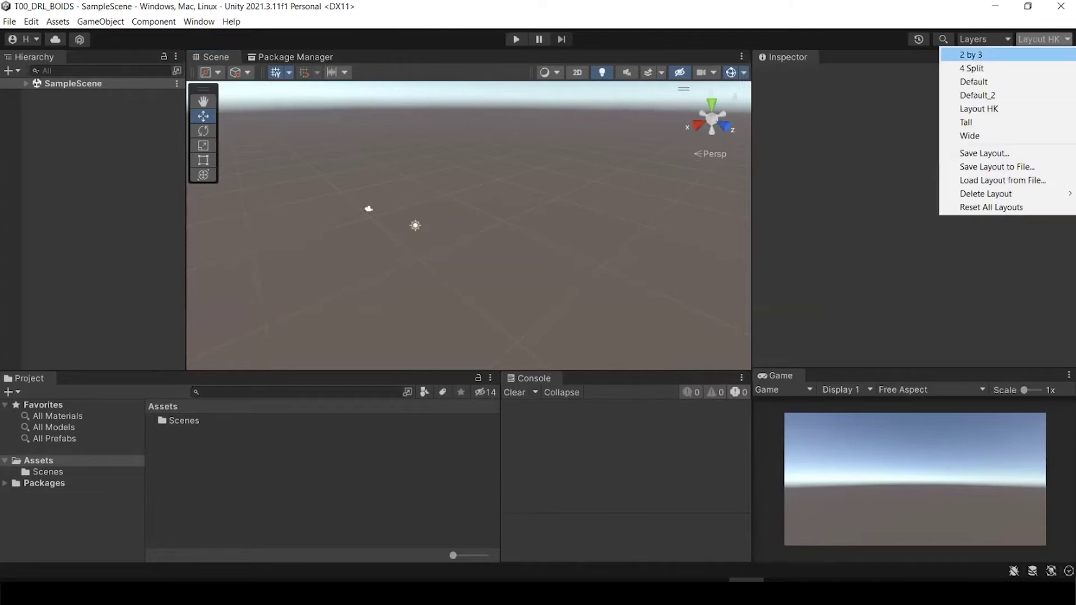
{"action": "left_click", "coordinate": [971, 54]}
{"action": "left_click", "coordinate": [1041, 39]}
{"action": "left_click", "coordinate": [975, 68]}
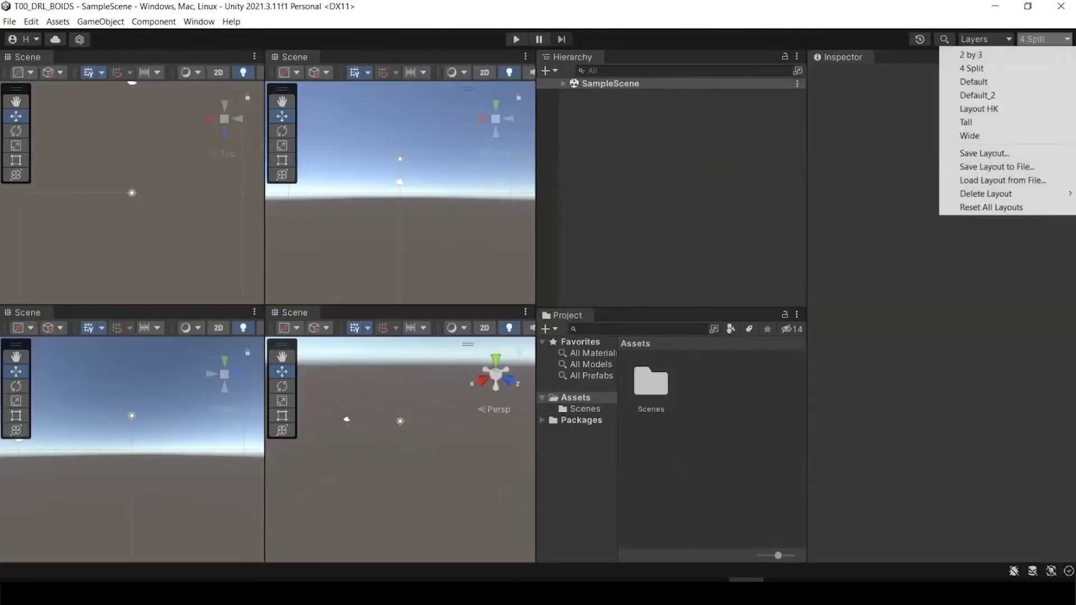
{"action": "left_click", "coordinate": [978, 108]}
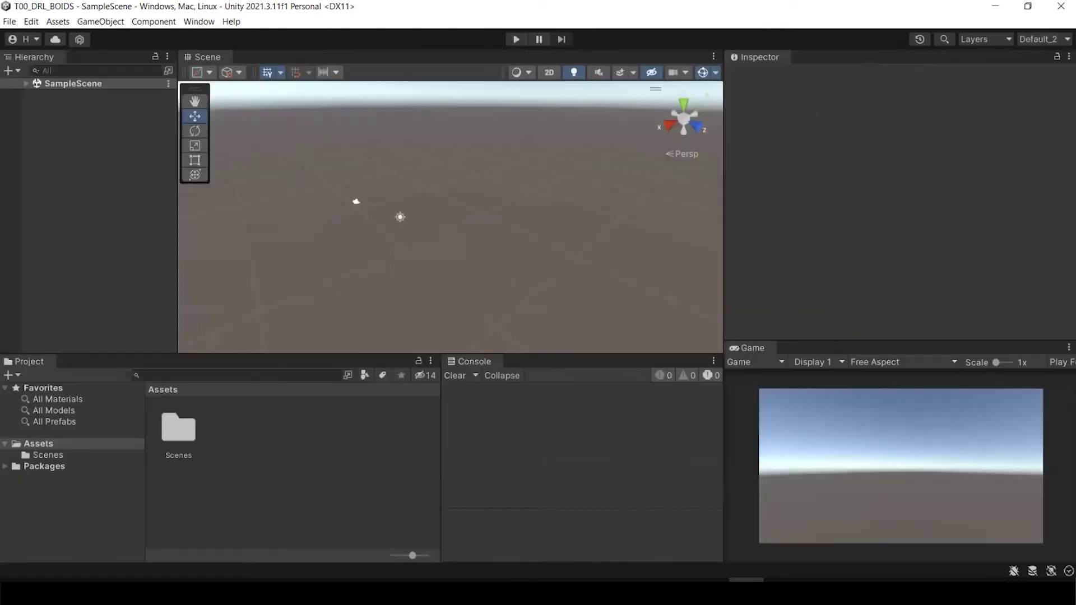
{"action": "left_click", "coordinate": [1041, 39]}
{"action": "left_click", "coordinate": [966, 122]}
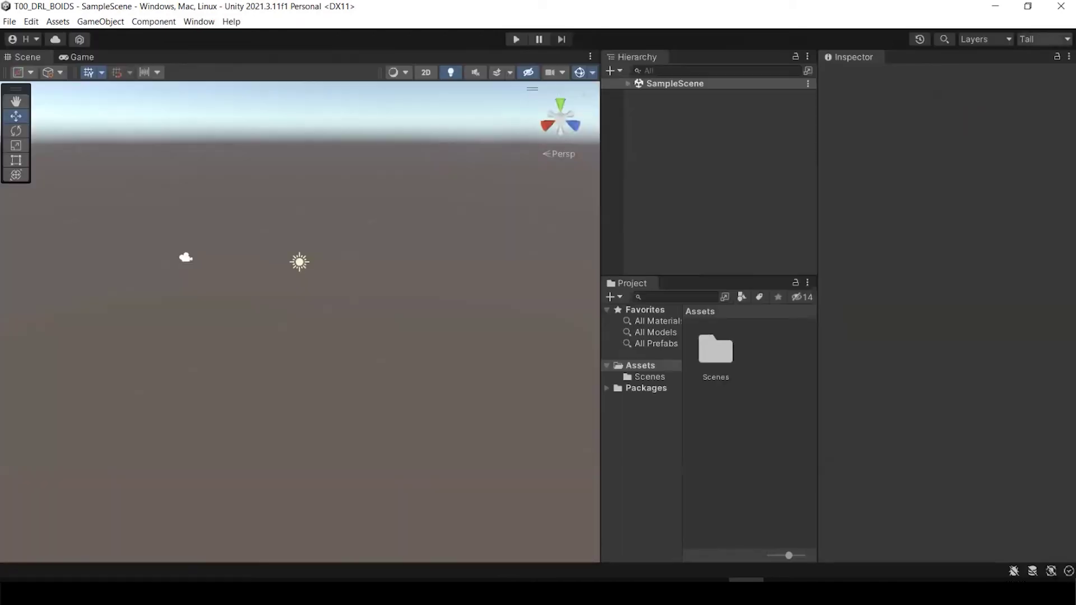
{"action": "left_click", "coordinate": [1041, 39]}
{"action": "left_click", "coordinate": [979, 108]}
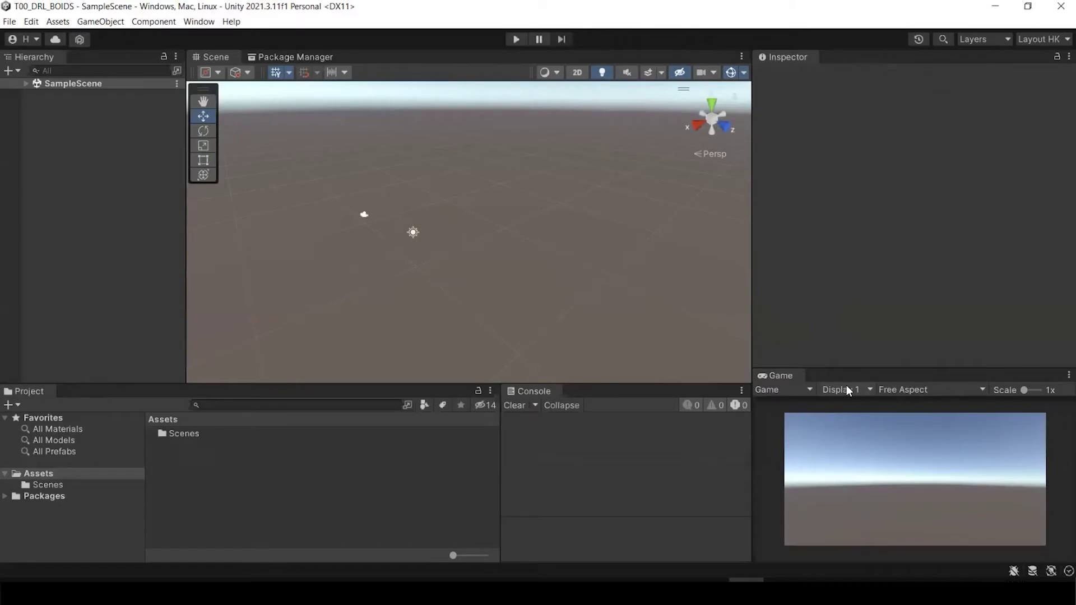
Step: Add a 3D cube to SampleScene
{"action": "right_click", "coordinate": [74, 184]}
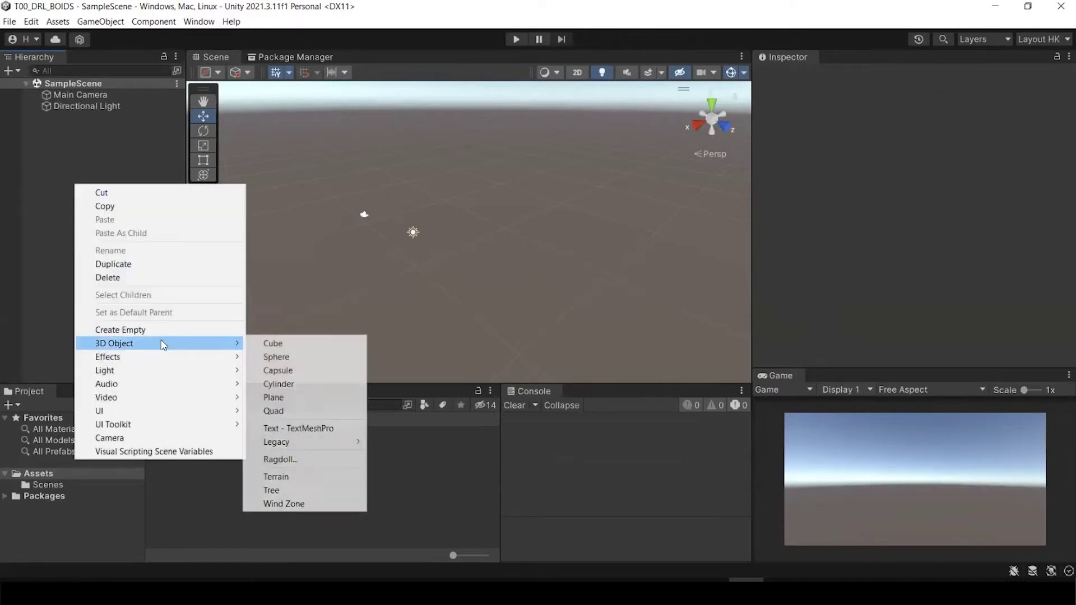
{"action": "right_click", "coordinate": [73, 145]}
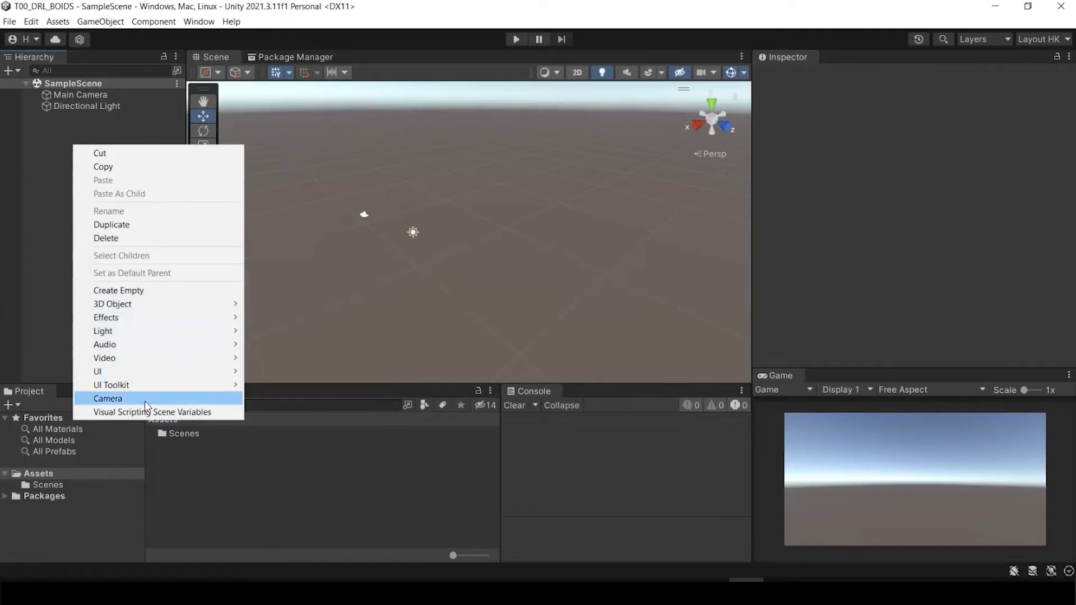
{"action": "mouse_move", "coordinate": [189, 305]}
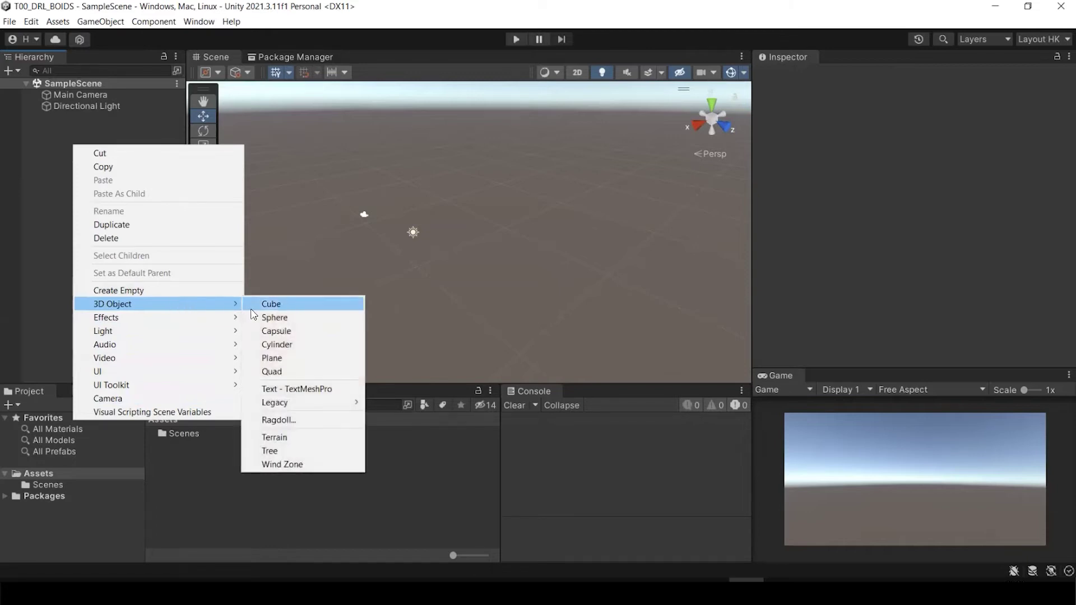
{"action": "left_click", "coordinate": [268, 308]}
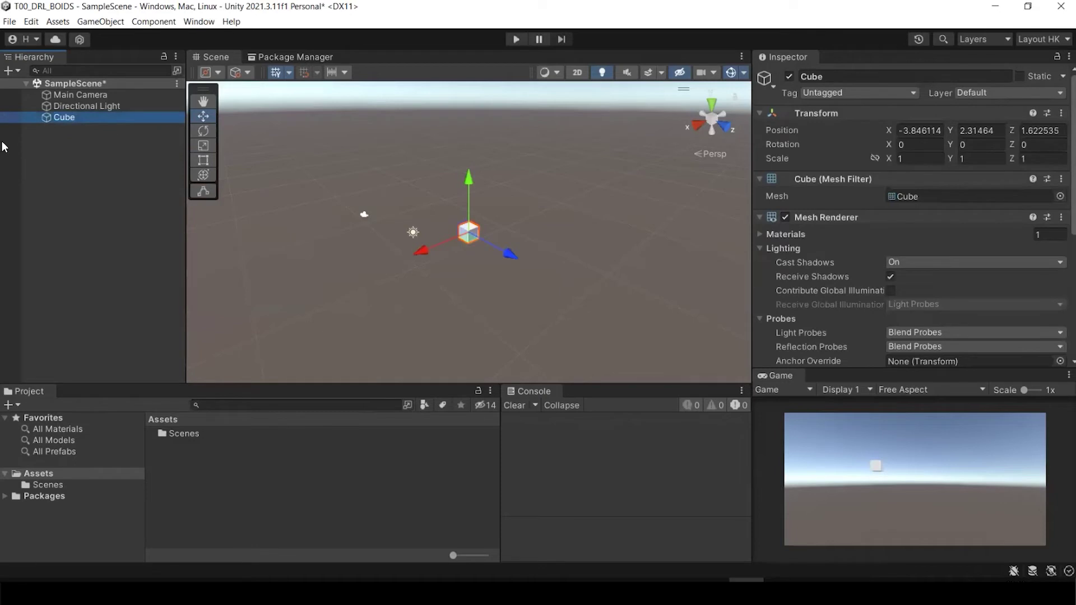
Step: Select the cube in the scene's object list, open its name for editing, and keep the name Cube
{"action": "left_click", "coordinate": [60, 132]}
{"action": "left_click", "coordinate": [65, 115]}
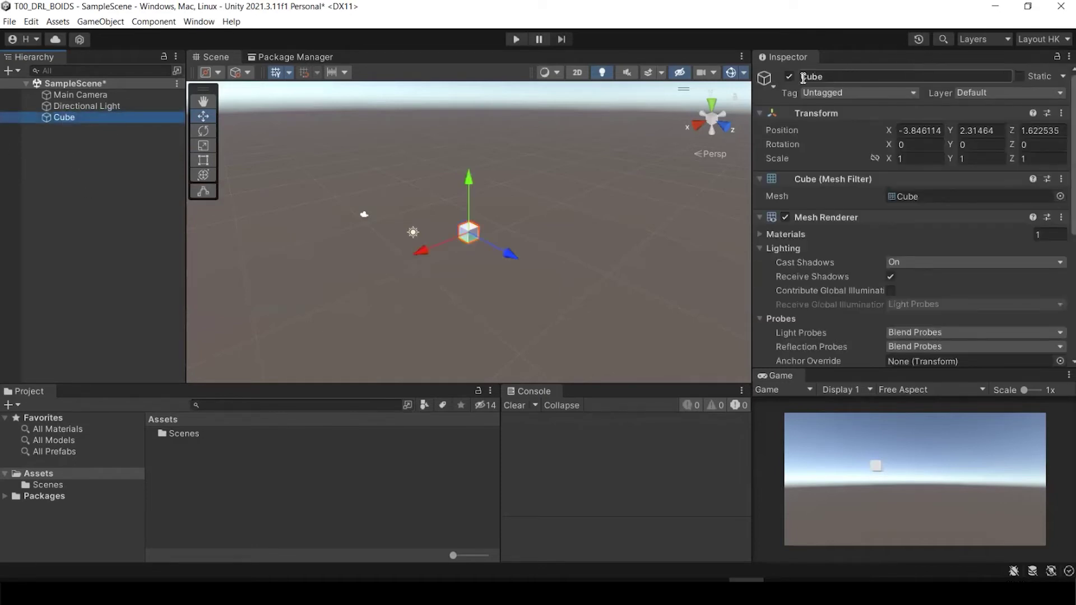
{"action": "left_click", "coordinate": [57, 149]}
{"action": "left_click", "coordinate": [66, 116]}
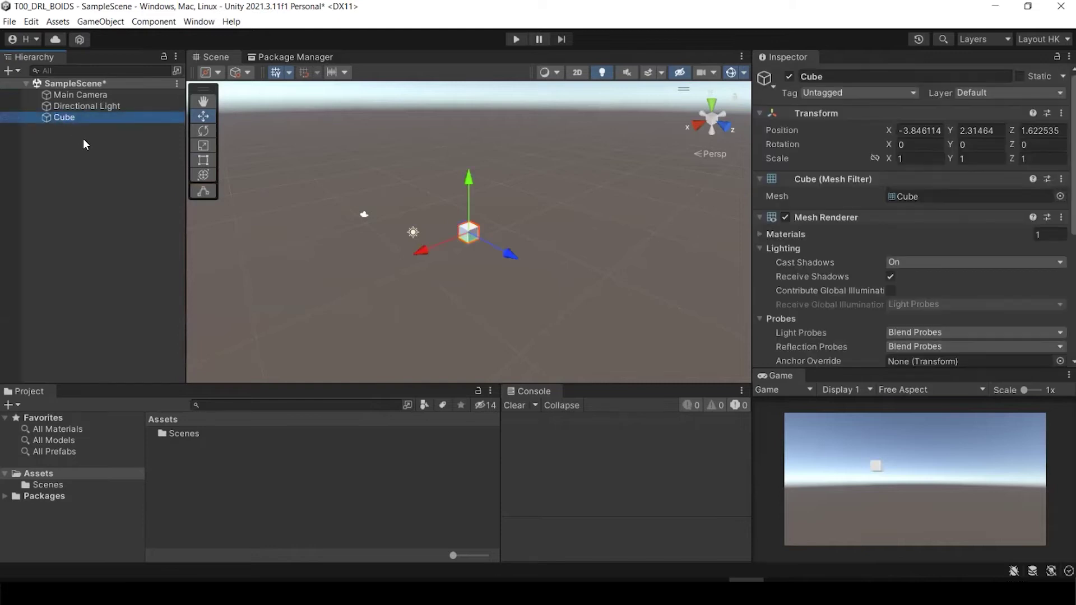
{"action": "key", "text": "F2"}
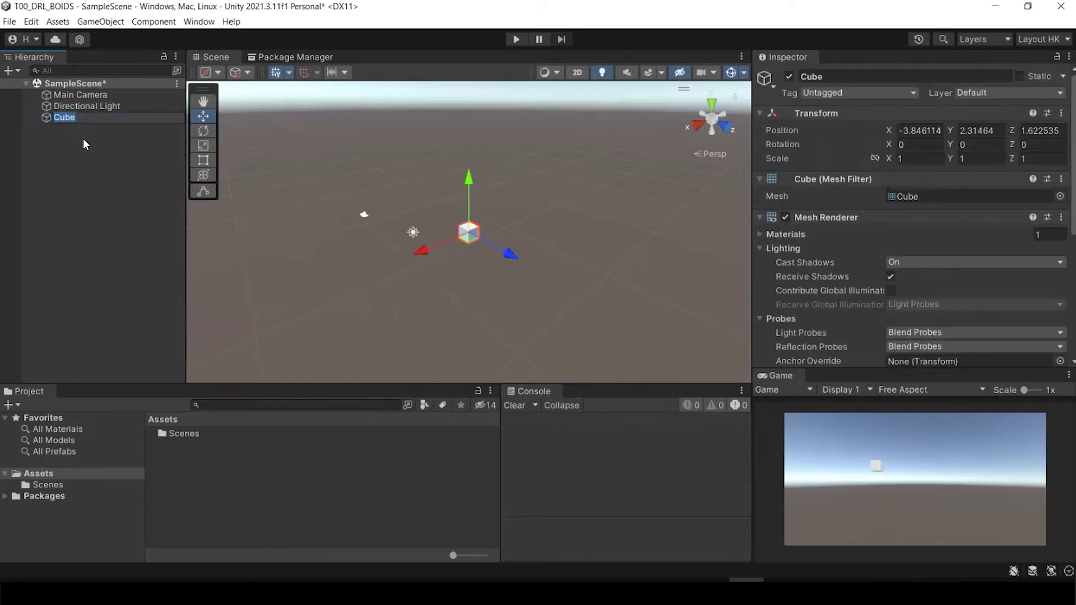
{"action": "key", "text": "Return"}
Step: Try the View, Move, Rotate, Scale and Rect tools on the cube, turning it about 26° on X and stretching Z to about 1.72
{"action": "left_click_drag", "start_coordinate": [422, 249], "coordinate": [509, 235]}
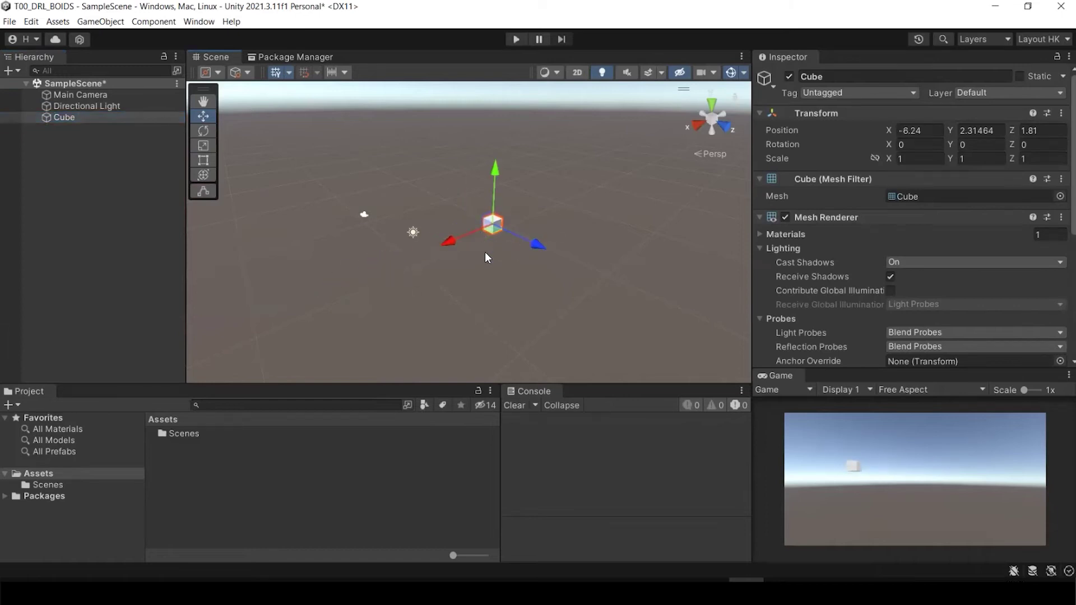
{"action": "key", "text": "q"}
{"action": "left_click_drag", "start_coordinate": [493, 237], "coordinate": [522, 194]}
{"action": "key", "text": "w"}
{"action": "mouse_move", "coordinate": [447, 225]}
{"action": "left_mouse_down"}
{"action": "mouse_move", "coordinate": [353, 243]}
{"action": "mouse_move", "coordinate": [434, 218]}
{"action": "mouse_move", "coordinate": [424, 240]}
{"action": "mouse_move", "coordinate": [295, 219]}
{"action": "mouse_move", "coordinate": [462, 203]}
{"action": "mouse_move", "coordinate": [391, 160]}
{"action": "mouse_move", "coordinate": [428, 221]}
{"action": "mouse_move", "coordinate": [425, 203]}
{"action": "mouse_move", "coordinate": [409, 227]}
{"action": "mouse_move", "coordinate": [448, 236]}
{"action": "left_mouse_up"}
{"action": "key", "text": "e"}
{"action": "key", "text": "r"}
{"action": "key", "text": "t"}
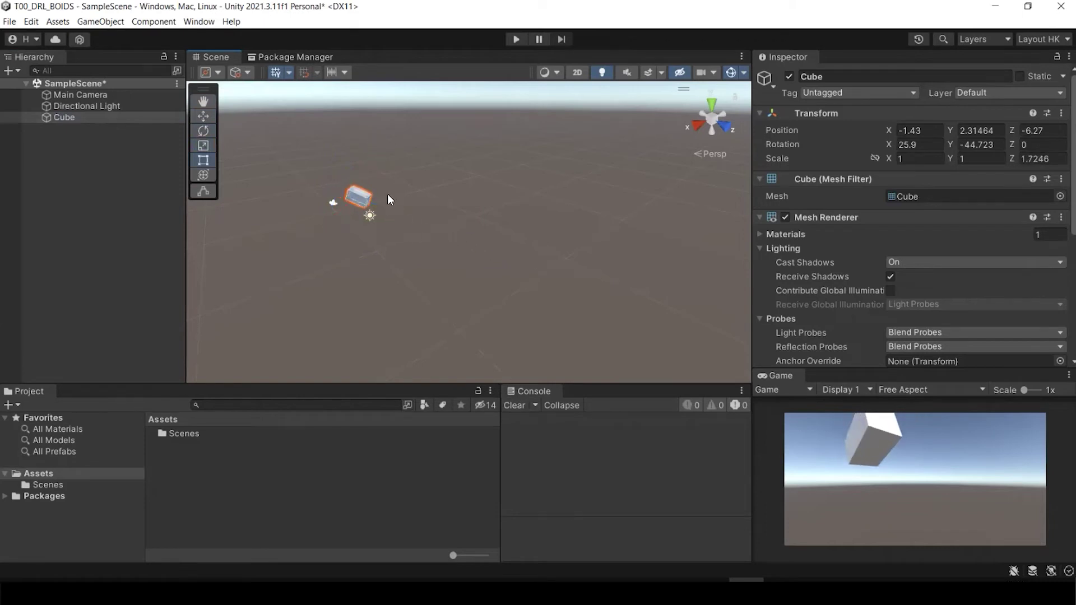
Step: Try moving the cube to about X -8.07, Y -1.85, Z -0.77, rotating it further and stretching its X scale to about 3.29
{"action": "key", "text": "w"}
{"action": "left_click_drag", "start_coordinate": [365, 199], "coordinate": [403, 240]}
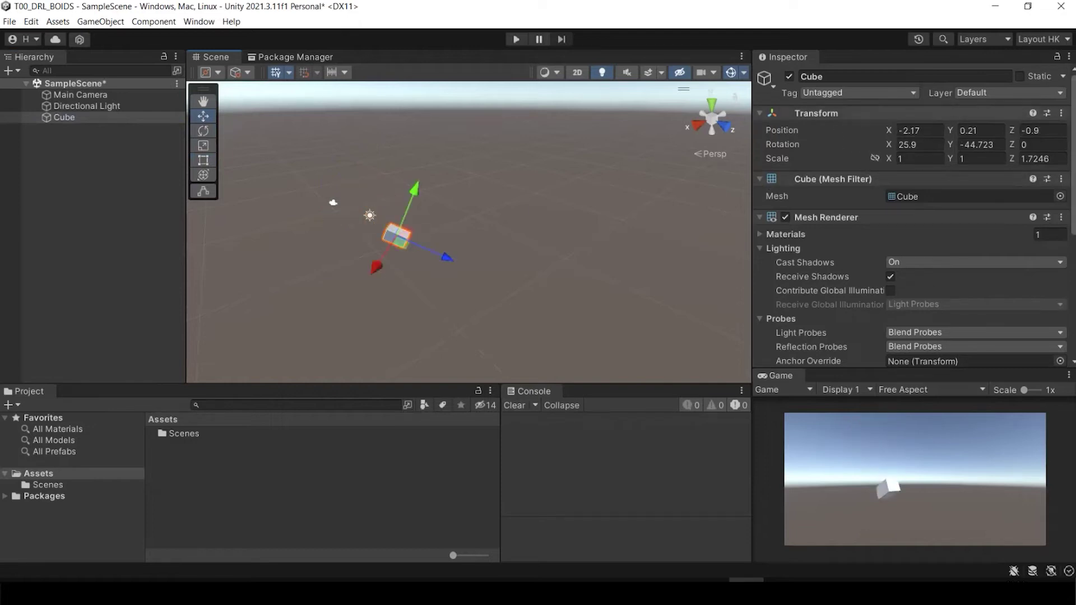
{"action": "left_click_drag", "start_coordinate": [399, 242], "coordinate": [498, 224]}
{"action": "key", "text": "e"}
{"action": "key", "text": "r"}
{"action": "left_click_drag", "start_coordinate": [435, 259], "coordinate": [399, 309]}
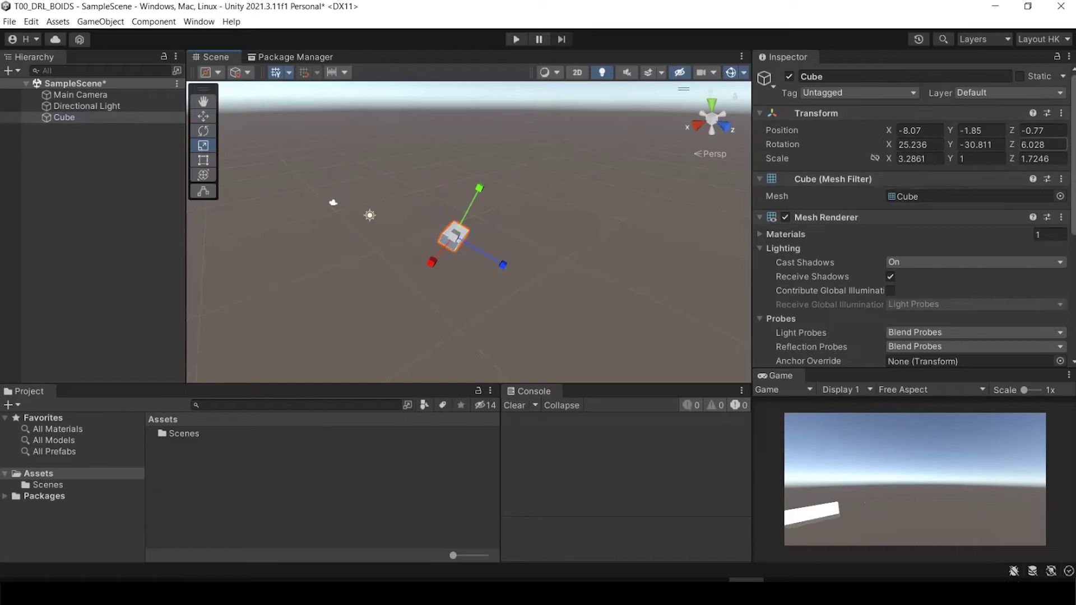
Step: Reset the cube's Transform and set its scale to 2 on all axes with constrained proportions
{"action": "right_click", "coordinate": [829, 114]}
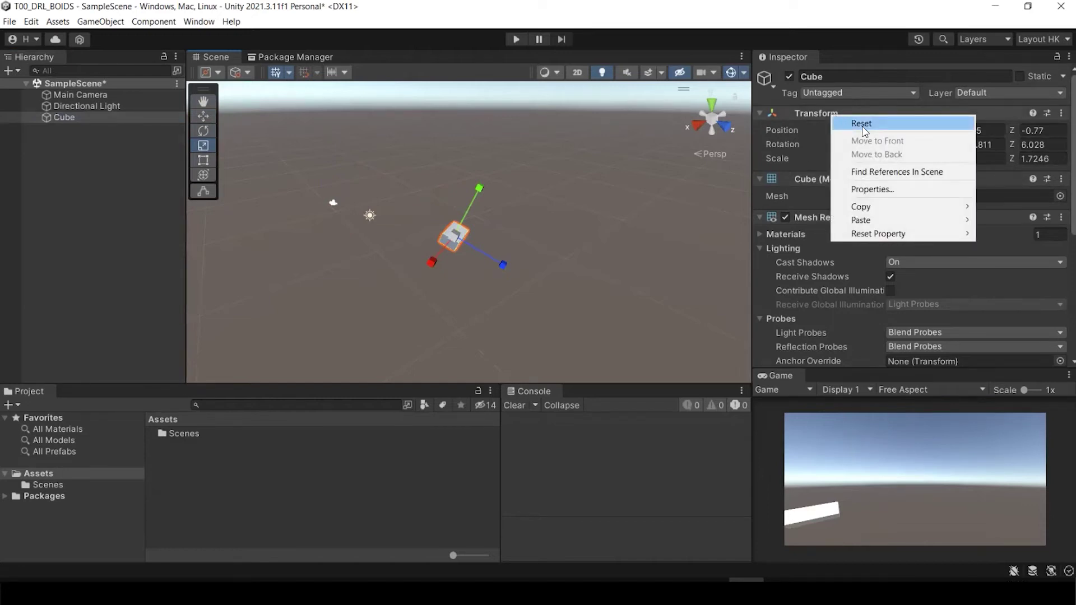
{"action": "left_click", "coordinate": [851, 123]}
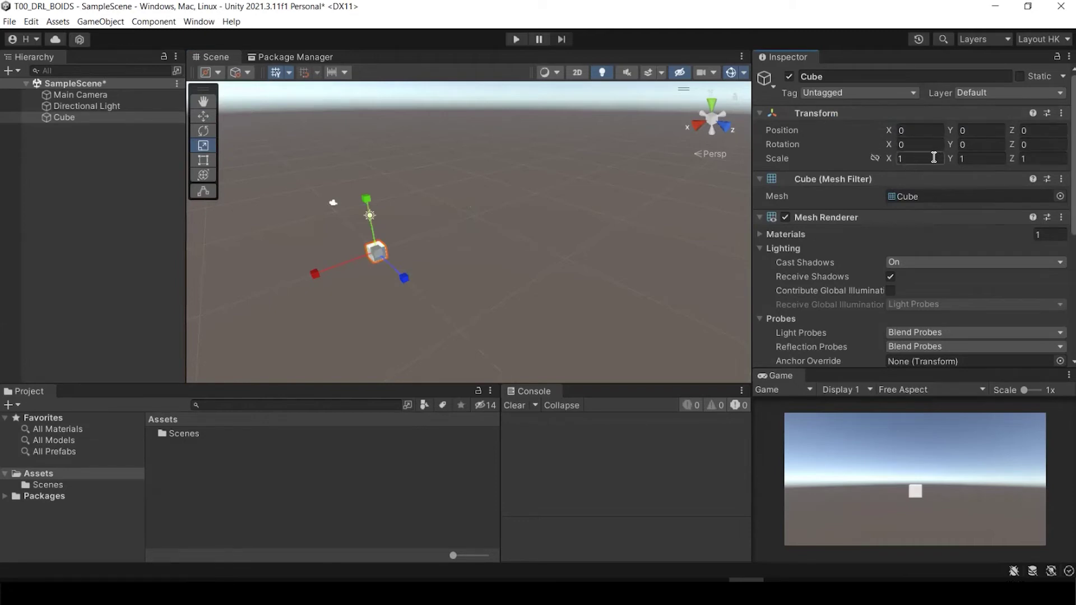
{"action": "left_click", "coordinate": [875, 158]}
{"action": "left_click", "coordinate": [901, 158]}
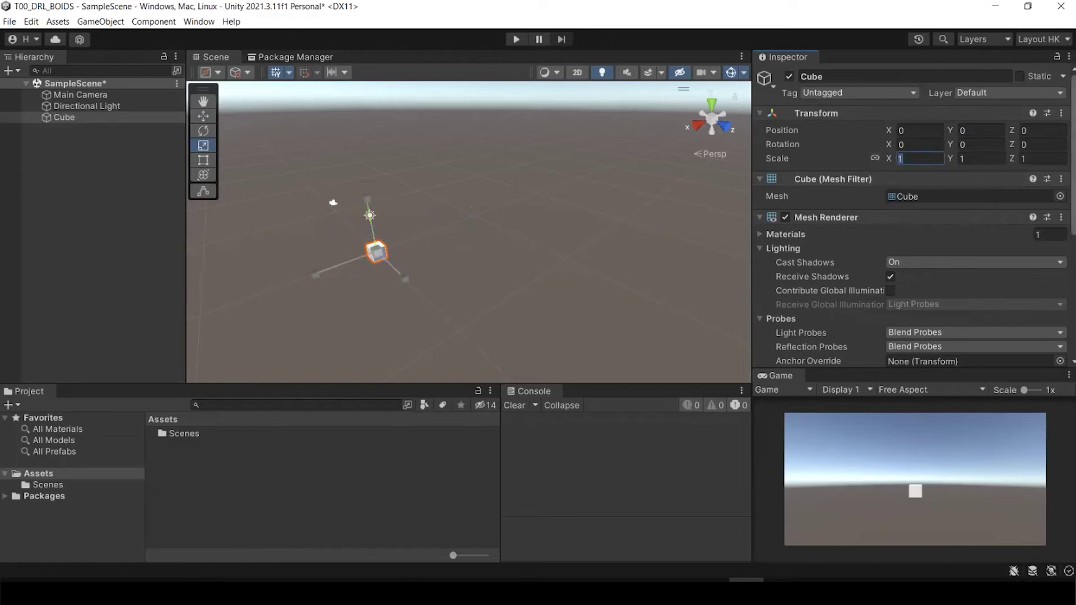
{"action": "type", "text": "2"}
{"action": "key", "text": "Return"}
{"action": "key", "text": "w"}
{"action": "key", "text": "f"}
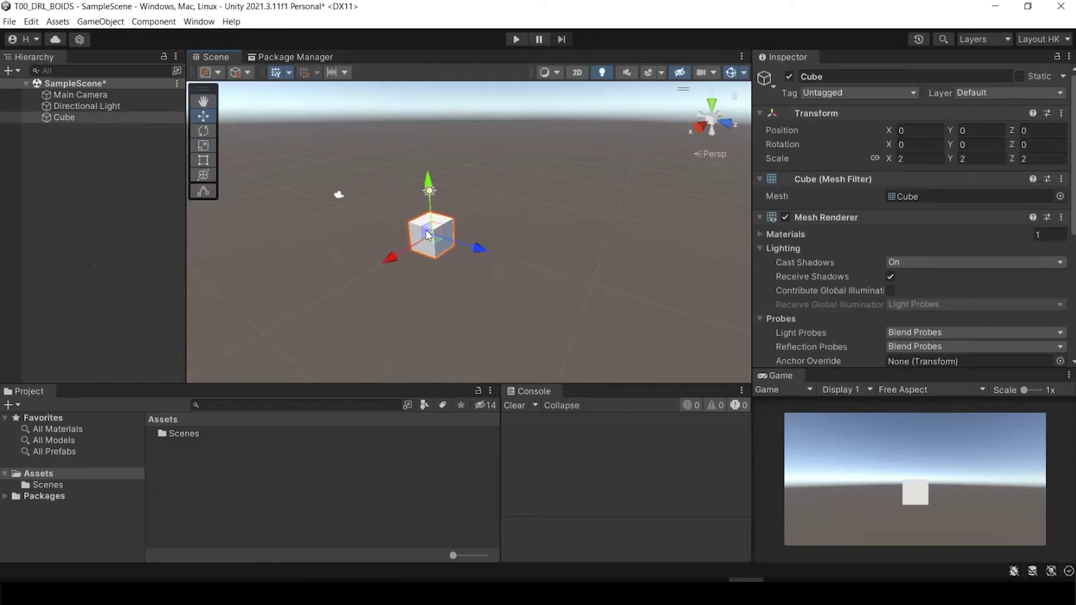
Step: Duplicate the cube twice along the X axis, placing the copies at about X -11.13 and X -30.1
{"action": "key", "text": "ctrl+d"}
{"action": "left_click_drag", "start_coordinate": [394, 258], "coordinate": [481, 209]}
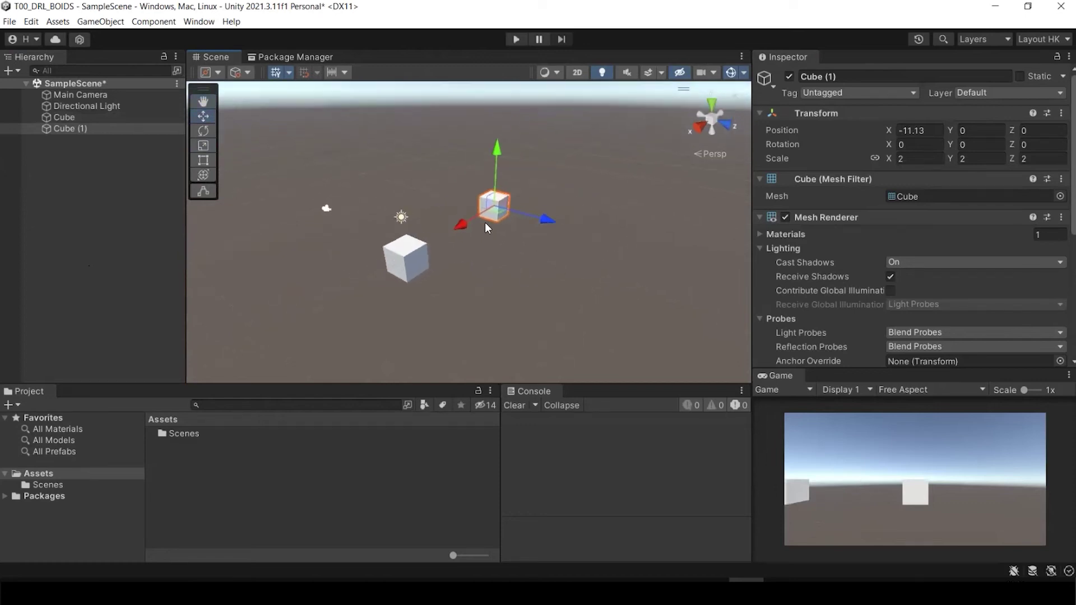
{"action": "key", "text": "ctrl+d"}
{"action": "left_click_drag", "start_coordinate": [462, 222], "coordinate": [541, 178]}
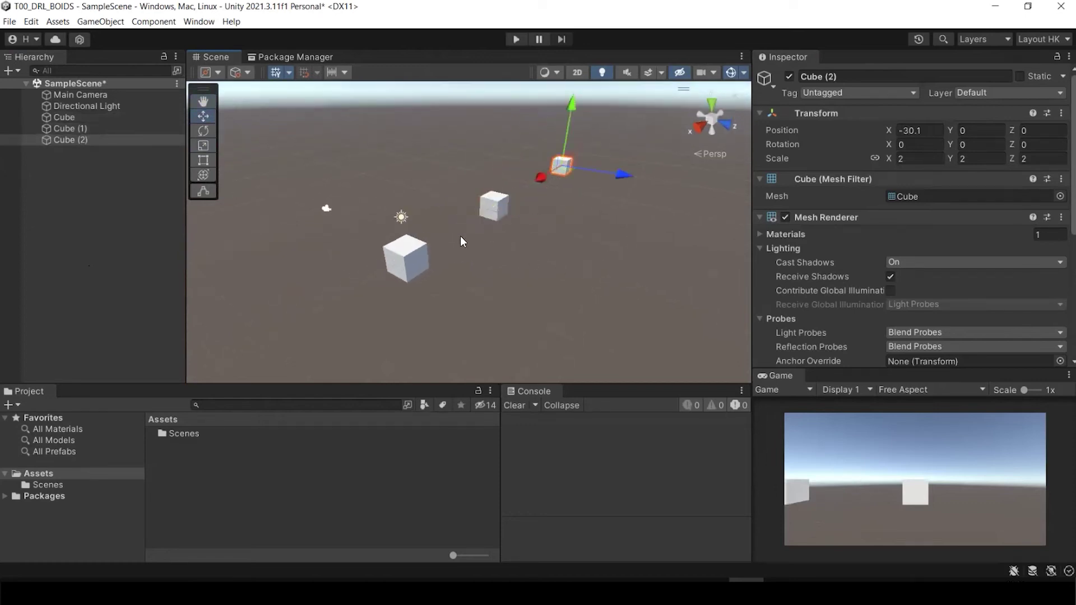
Step: Duplicate the original cube at the origin and move the copy to about Z 4.51
{"action": "left_click", "coordinate": [398, 262]}
{"action": "key", "text": "ctrl+d"}
{"action": "left_click_drag", "start_coordinate": [421, 267], "coordinate": [474, 293]}
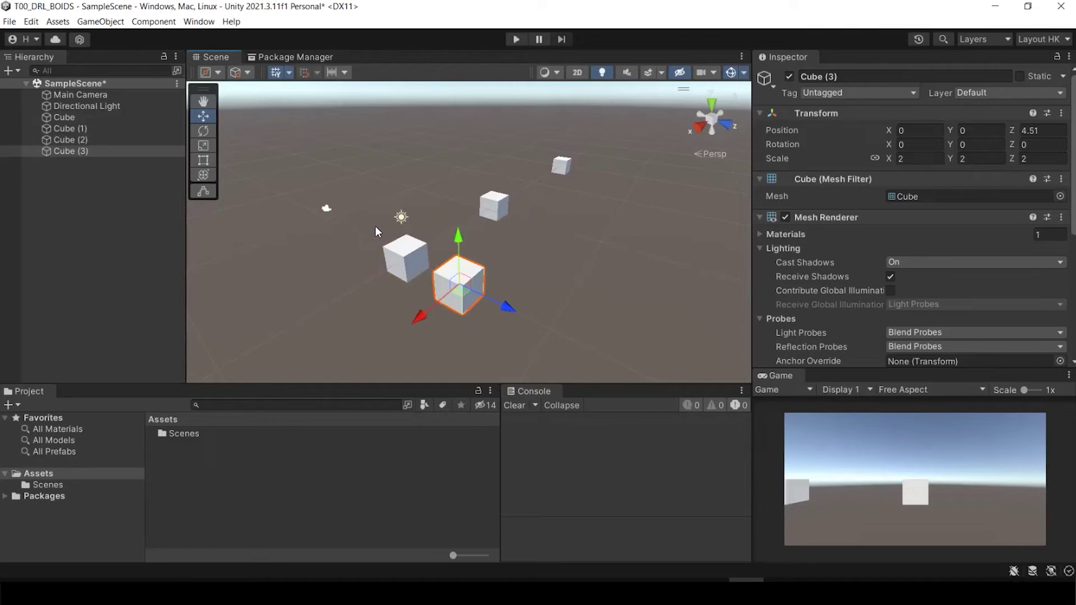
Step: Focus the Scene view on Cube (3) and examine its Mesh Filter, Mesh Renderer and Box Collider components
{"action": "left_click", "coordinate": [361, 330]}
{"action": "left_click", "coordinate": [462, 295]}
{"action": "key", "text": "f"}
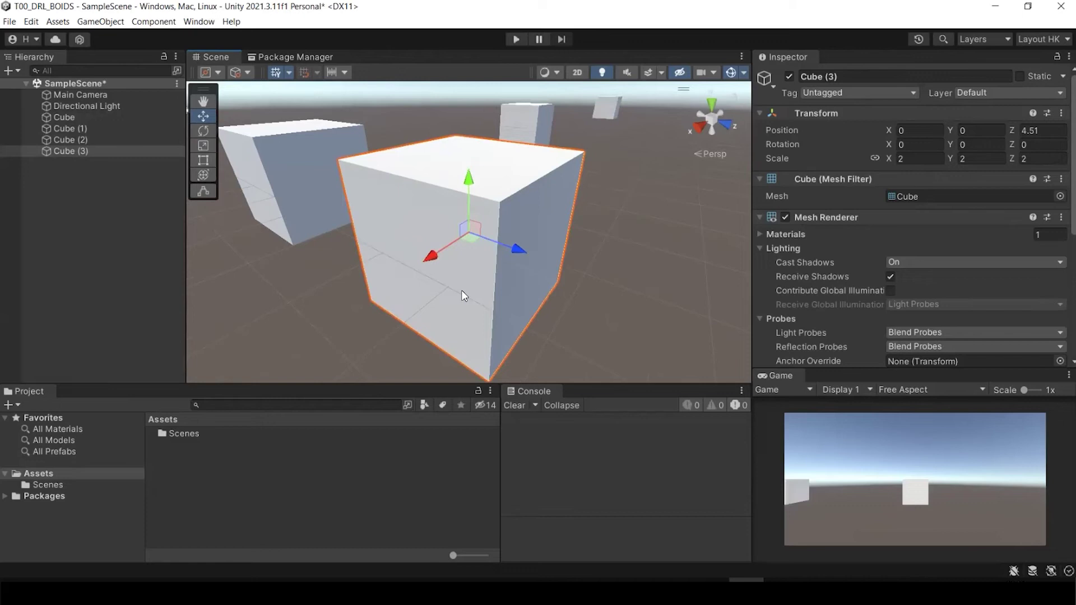
{"action": "scroll", "coordinate": [476, 252], "scroll_direction": "down", "scroll_amount": 8}
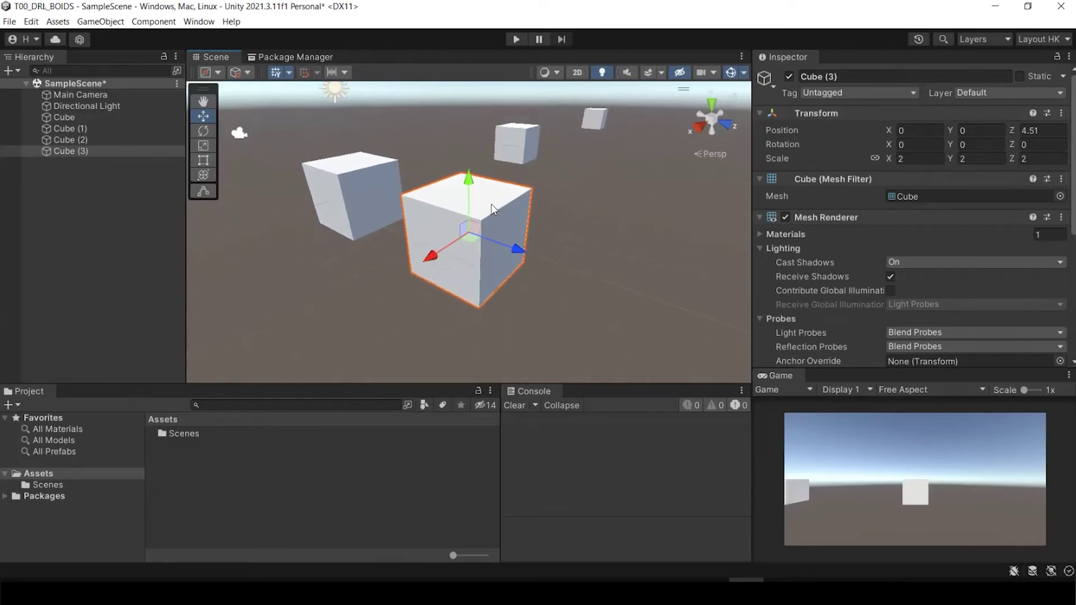
{"action": "scroll", "coordinate": [489, 212], "scroll_direction": "up", "scroll_amount": 5}
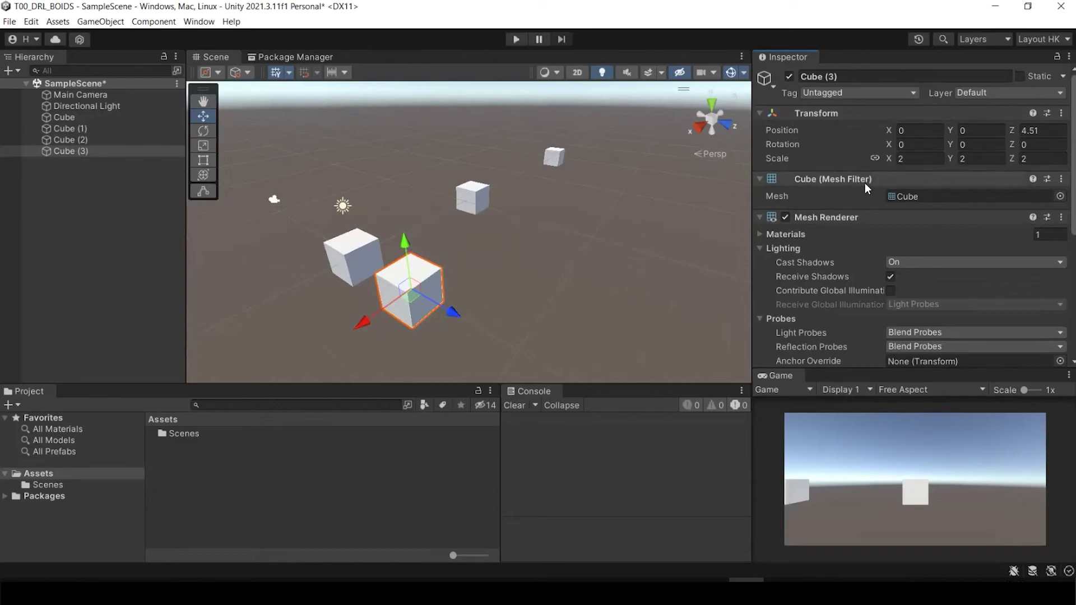
{"action": "scroll", "coordinate": [836, 214], "scroll_direction": "down", "scroll_amount": 5}
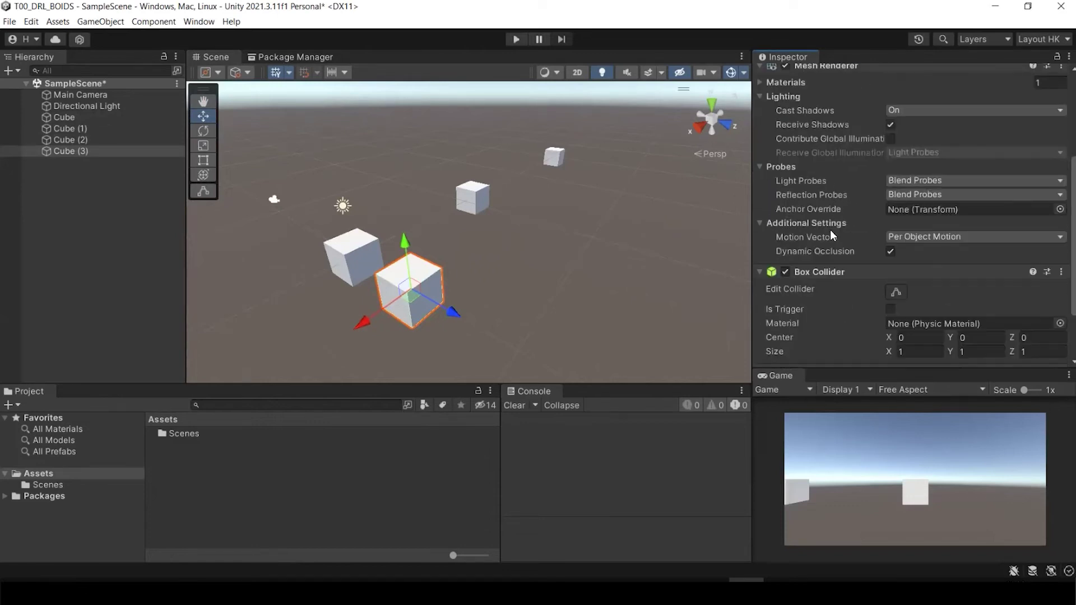
{"action": "scroll", "coordinate": [835, 219], "scroll_direction": "down", "scroll_amount": 3}
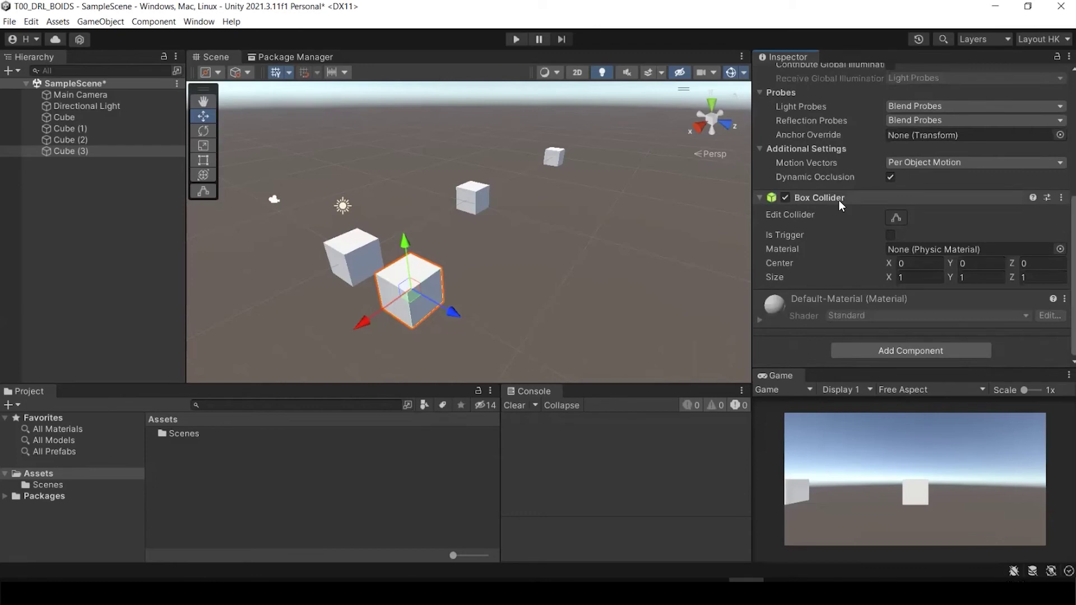
{"action": "scroll", "coordinate": [838, 199], "scroll_direction": "up", "scroll_amount": 8}
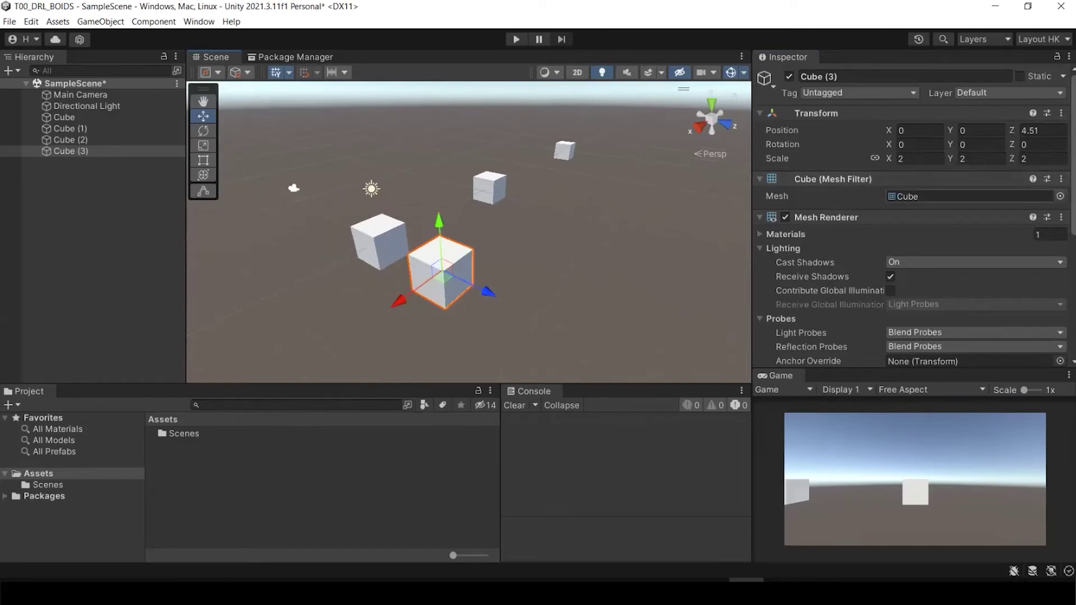
Step: Try different meshes on Cube (3), including Cylinder, set its mesh to Capsule, and review its Box Collider
{"action": "left_click", "coordinate": [1060, 196]}
{"action": "left_click", "coordinate": [969, 323]}
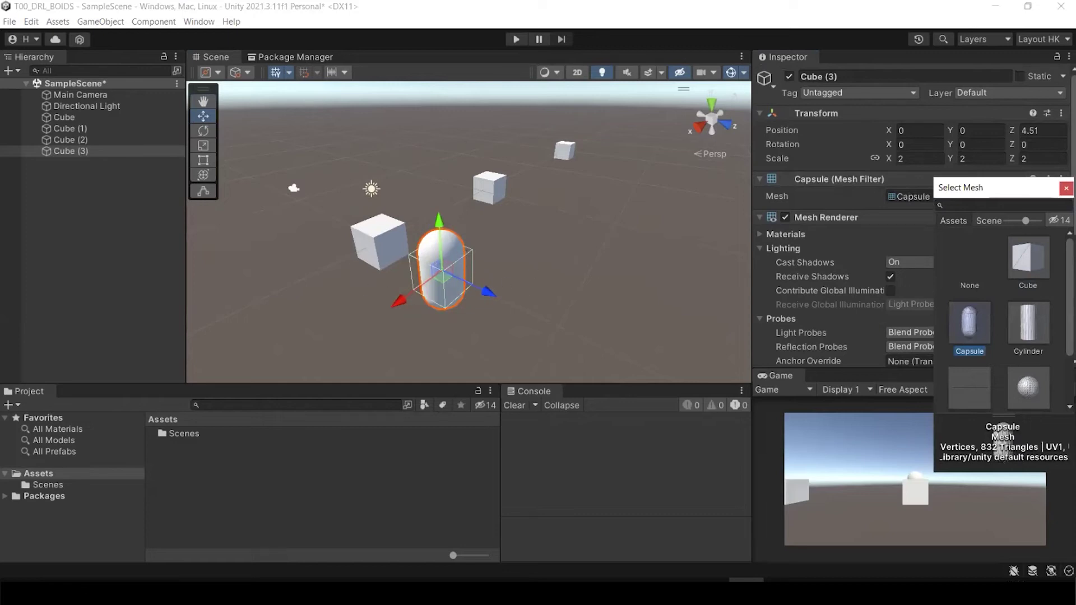
{"action": "left_click", "coordinate": [1028, 387]}
{"action": "left_click", "coordinate": [1028, 307]}
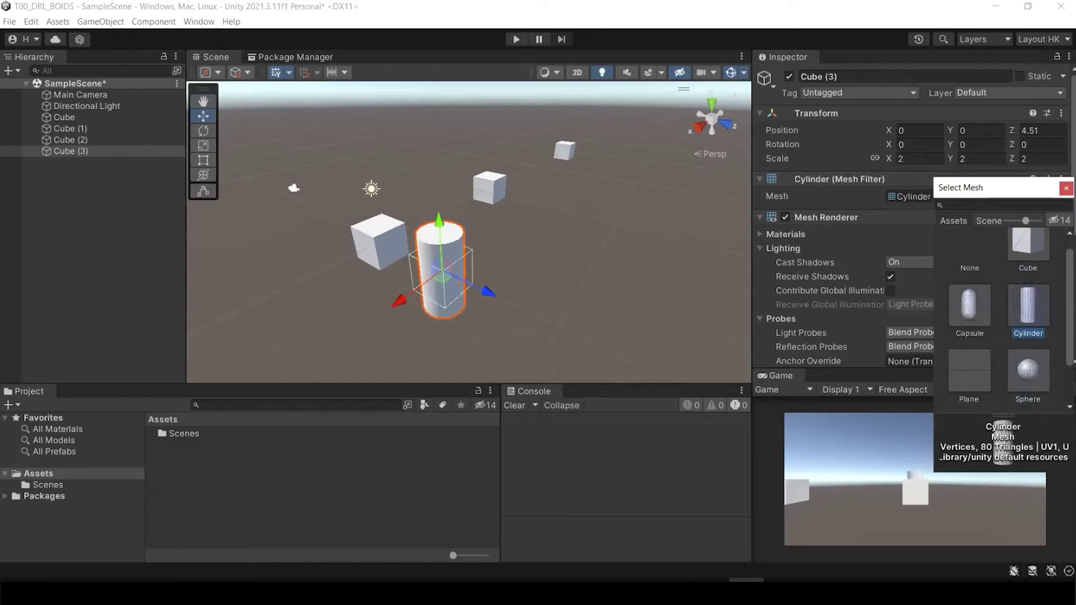
{"action": "left_click", "coordinate": [1028, 247]}
{"action": "left_click", "coordinate": [968, 307]}
{"action": "scroll", "coordinate": [448, 263], "scroll_direction": "up", "scroll_amount": 2}
{"action": "scroll", "coordinate": [471, 271], "scroll_direction": "up", "scroll_amount": 1}
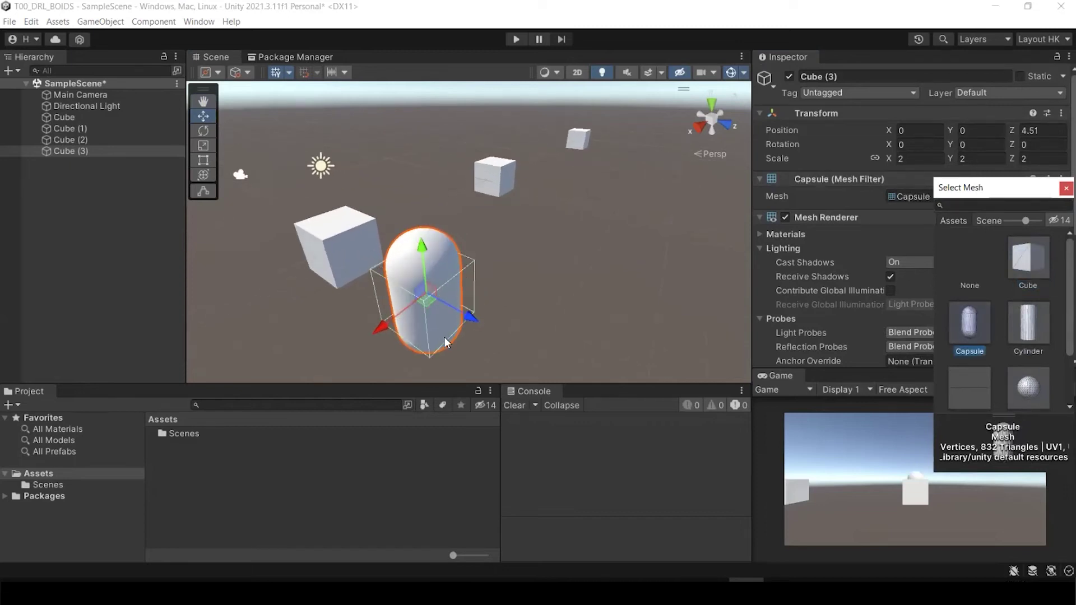
{"action": "left_click", "coordinate": [404, 304]}
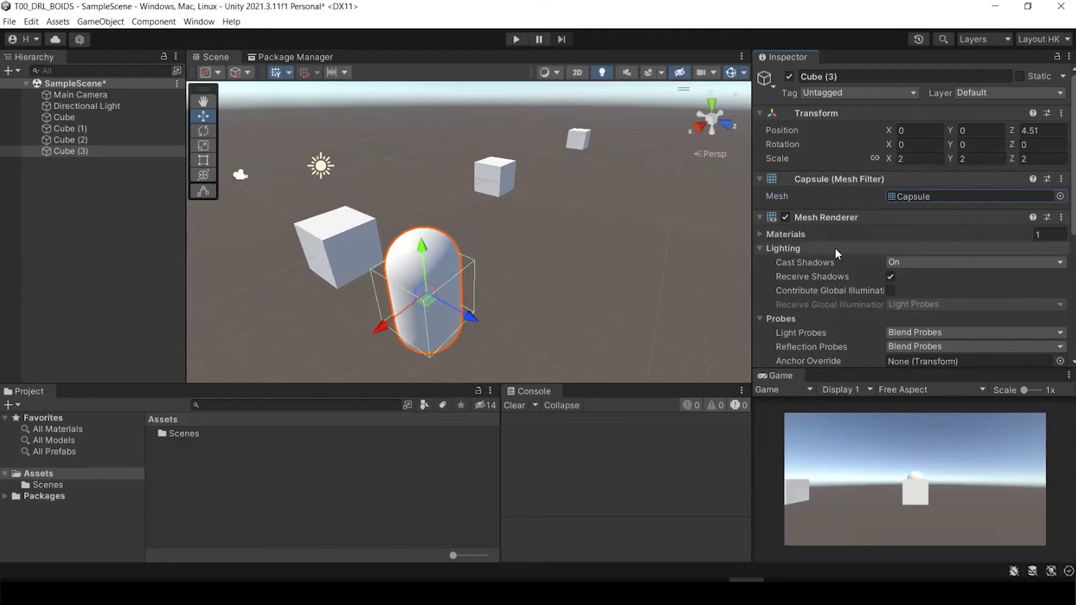
{"action": "scroll", "coordinate": [856, 251], "scroll_direction": "down", "scroll_amount": 3}
{"action": "scroll", "coordinate": [856, 251], "scroll_direction": "down", "scroll_amount": 3}
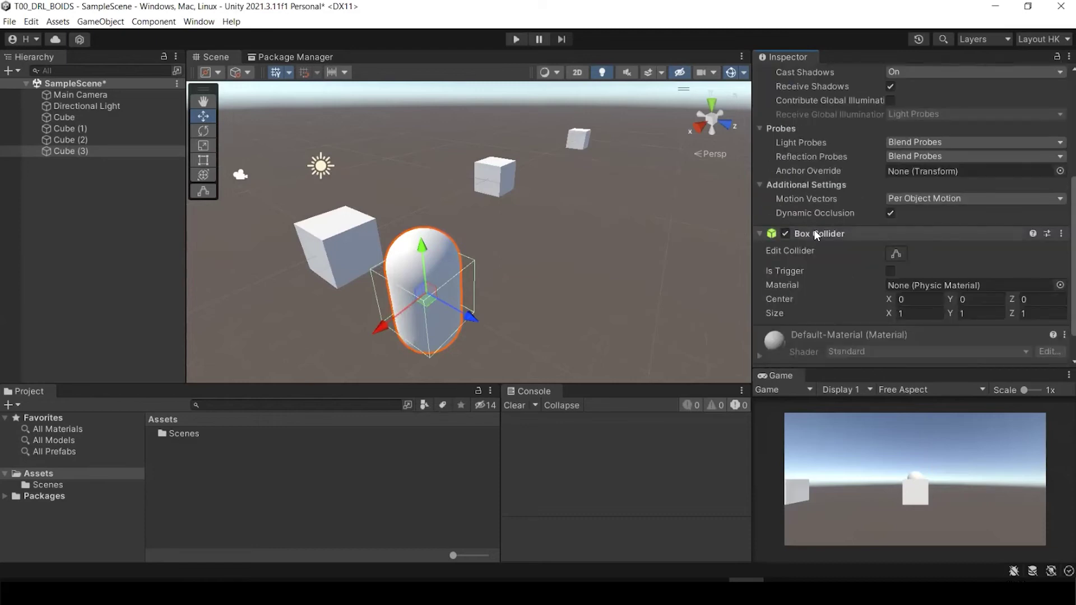
{"action": "scroll", "coordinate": [866, 190], "scroll_direction": "up", "scroll_amount": 5}
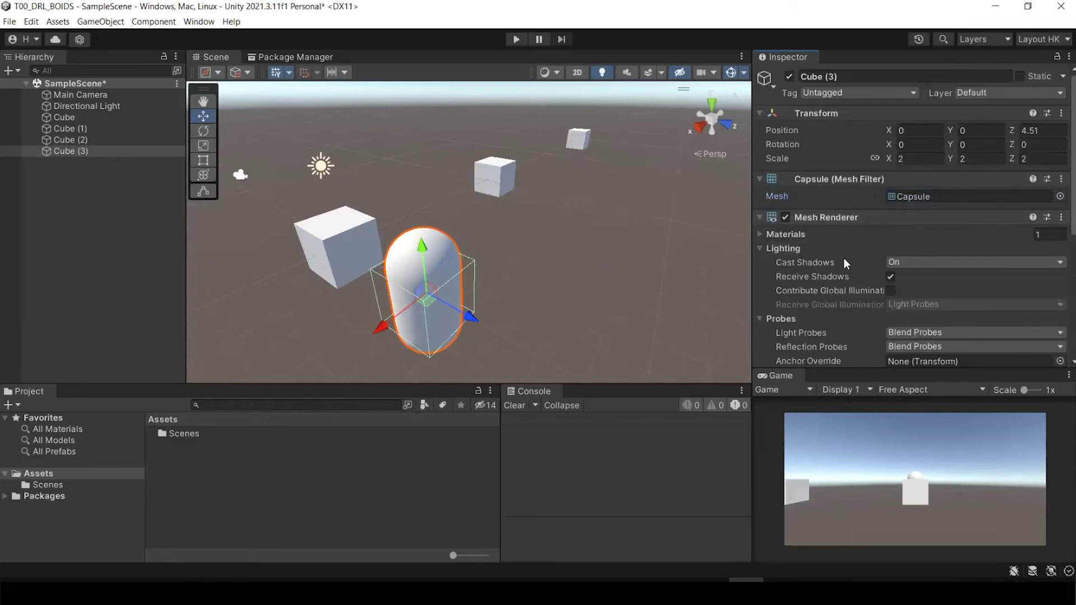
Step: Examine Cube (3)'s Box Collider and its Mesh Renderer materials list, keep Default-Material assigned, and collapse the Mesh Renderer
{"action": "scroll", "coordinate": [843, 258], "scroll_direction": "down", "scroll_amount": 5}
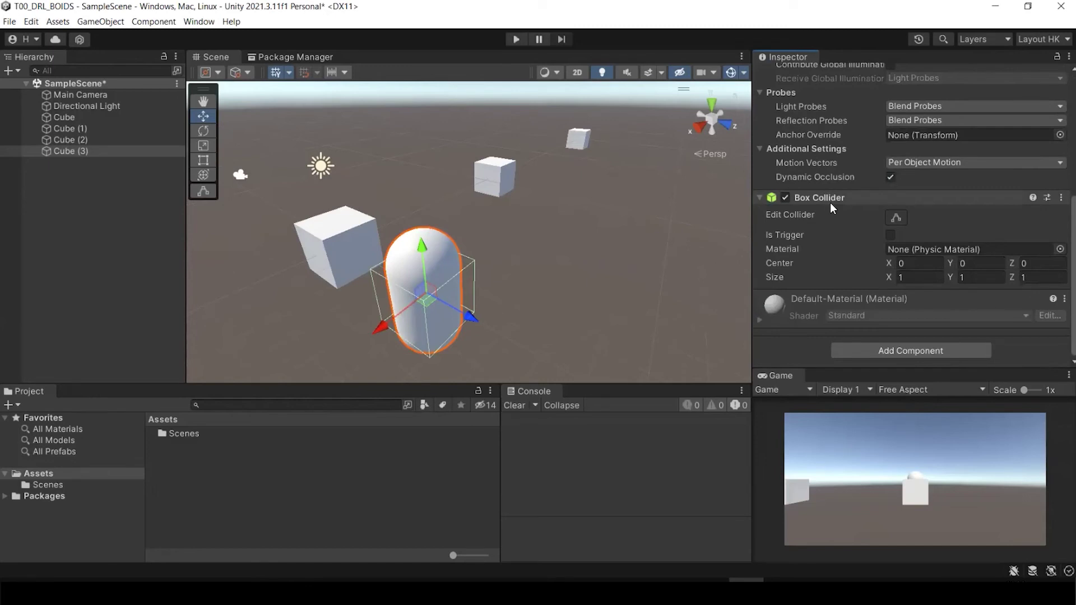
{"action": "scroll", "coordinate": [830, 203], "scroll_direction": "up", "scroll_amount": 3}
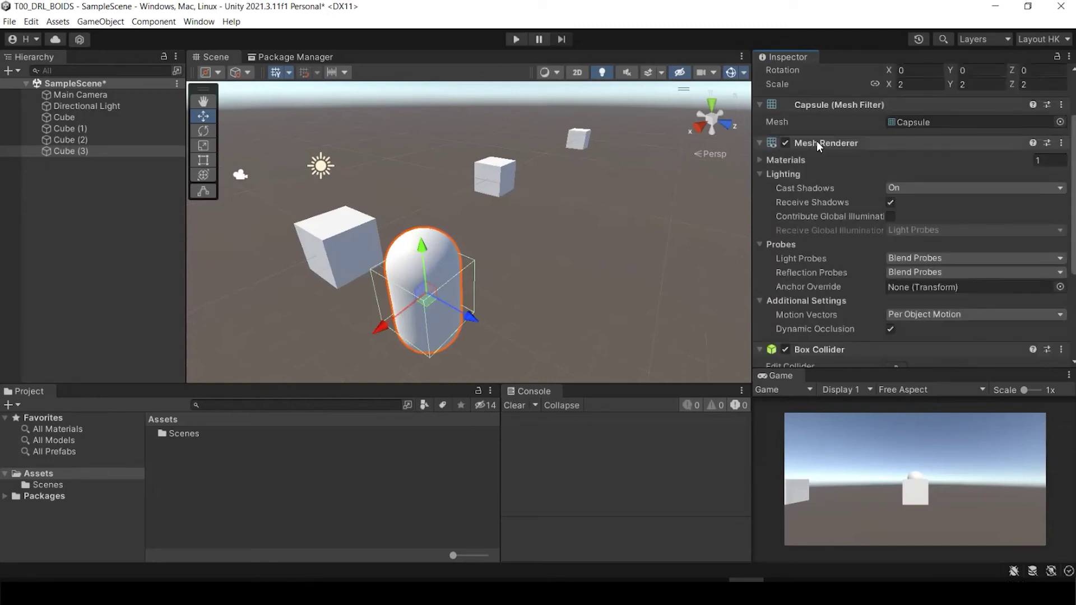
{"action": "left_click", "coordinate": [756, 160]}
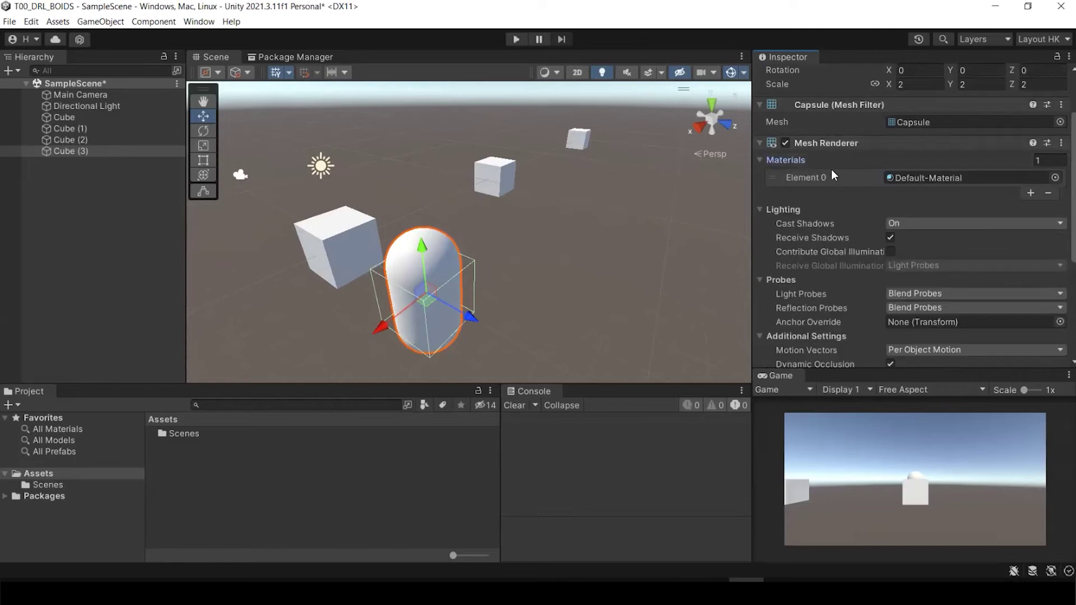
{"action": "left_click", "coordinate": [760, 159]}
{"action": "left_click", "coordinate": [759, 160]}
{"action": "left_click", "coordinate": [1054, 178]}
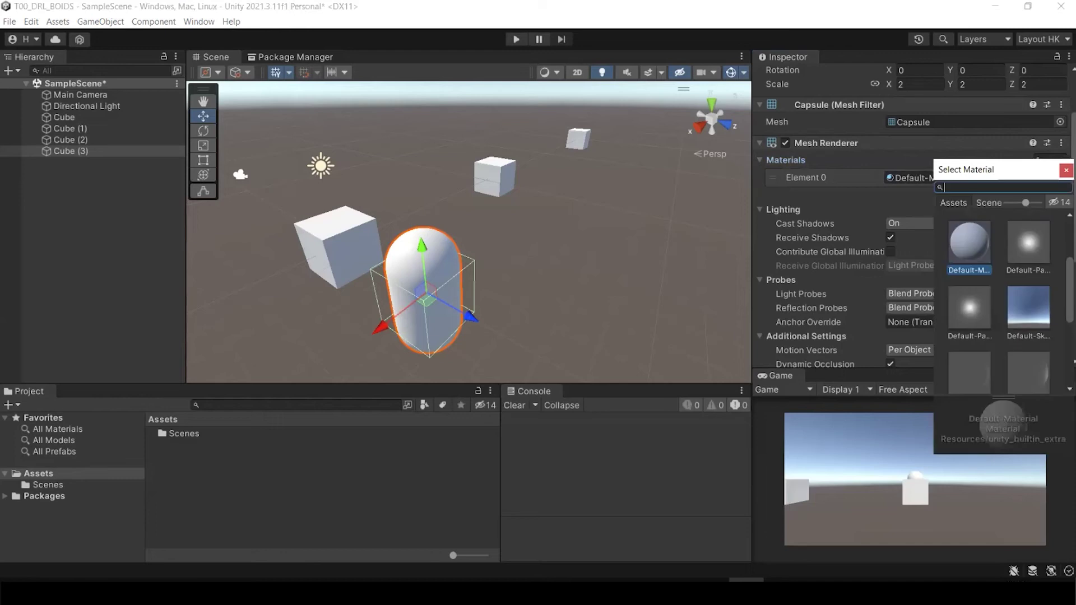
{"action": "scroll", "coordinate": [1003, 291], "scroll_direction": "up", "scroll_amount": 1}
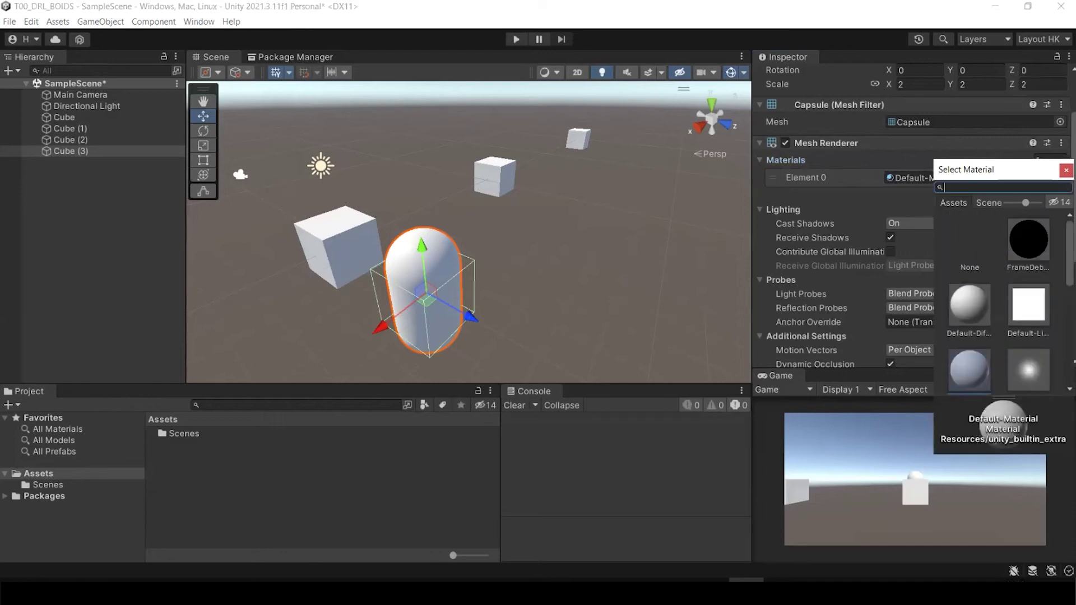
{"action": "double_click", "coordinate": [969, 370]}
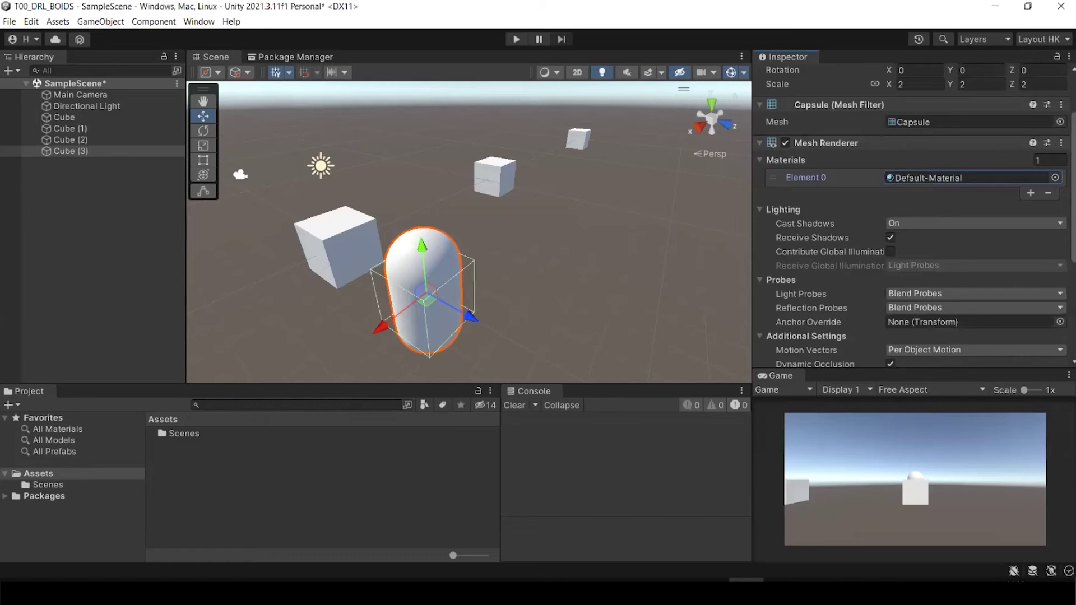
{"action": "left_click", "coordinate": [760, 143]}
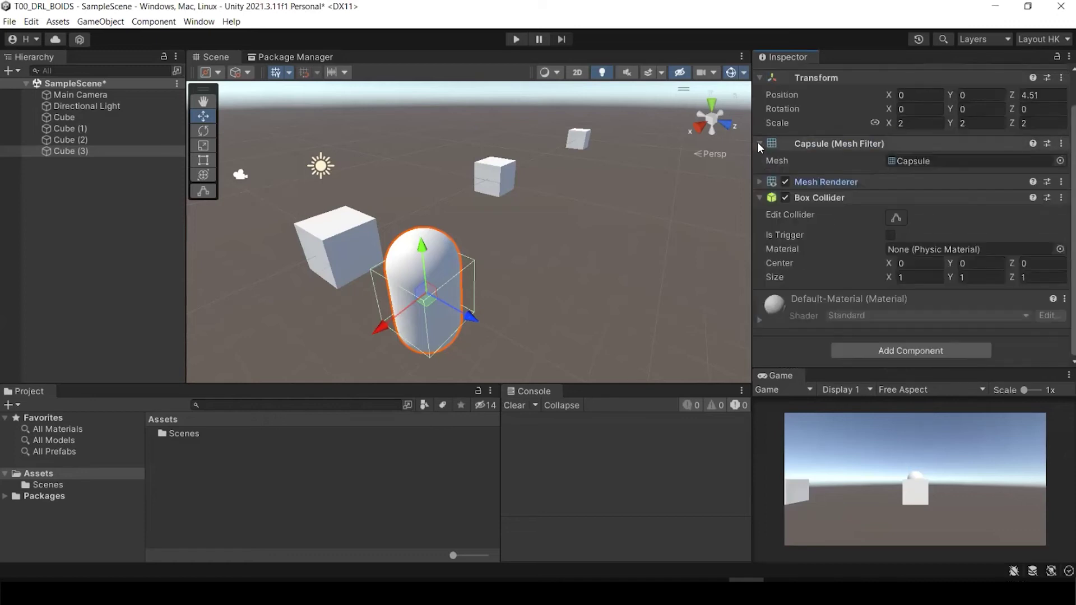
Step: Set the mesh of Cube (3) back to Cube
{"action": "left_click", "coordinate": [941, 161]}
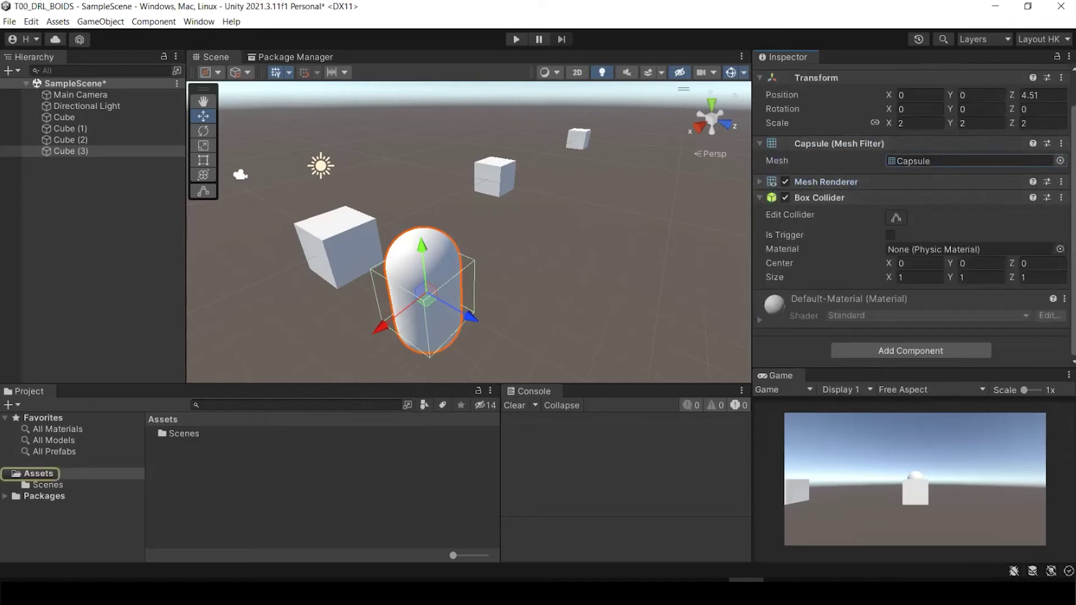
{"action": "left_click", "coordinate": [1059, 161]}
{"action": "left_click", "coordinate": [1027, 223]}
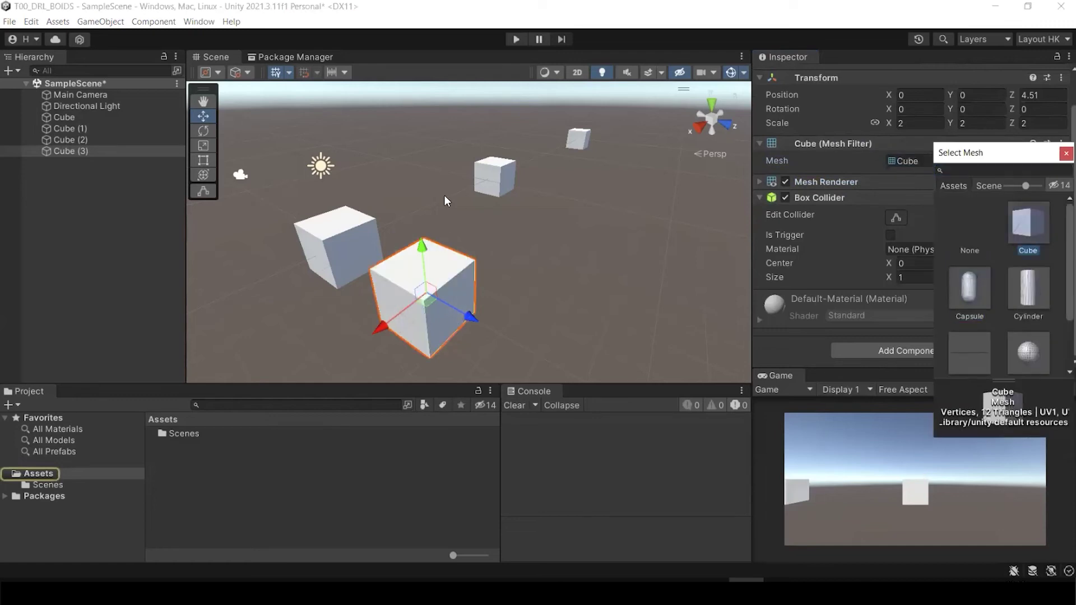
Step: Delete the three duplicated cubes and move the remaining Cube upward
{"action": "scroll", "coordinate": [445, 199], "scroll_direction": "down", "scroll_amount": 3}
{"action": "left_click_drag", "start_coordinate": [440, 118], "coordinate": [658, 350]}
{"action": "key", "text": "Delete"}
{"action": "left_click", "coordinate": [398, 241]}
{"action": "left_click_drag", "start_coordinate": [403, 194], "coordinate": [404, 106]}
Step: Create an empty GameObject in SampleScene
{"action": "left_click", "coordinate": [114, 182]}
{"action": "right_click", "coordinate": [114, 181]}
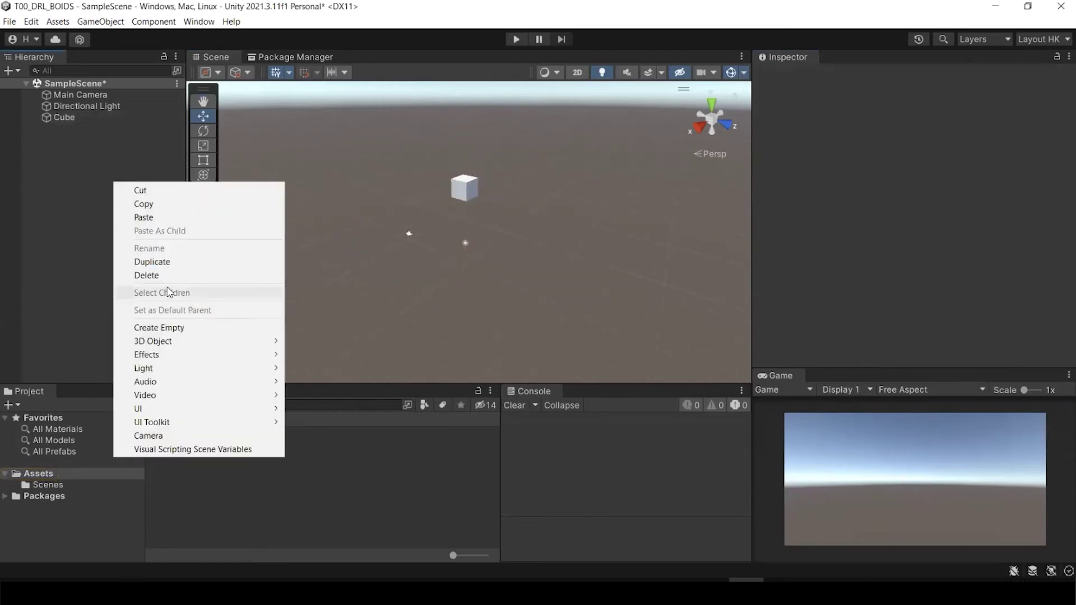
{"action": "left_click", "coordinate": [152, 327]}
{"action": "left_click", "coordinate": [101, 196]}
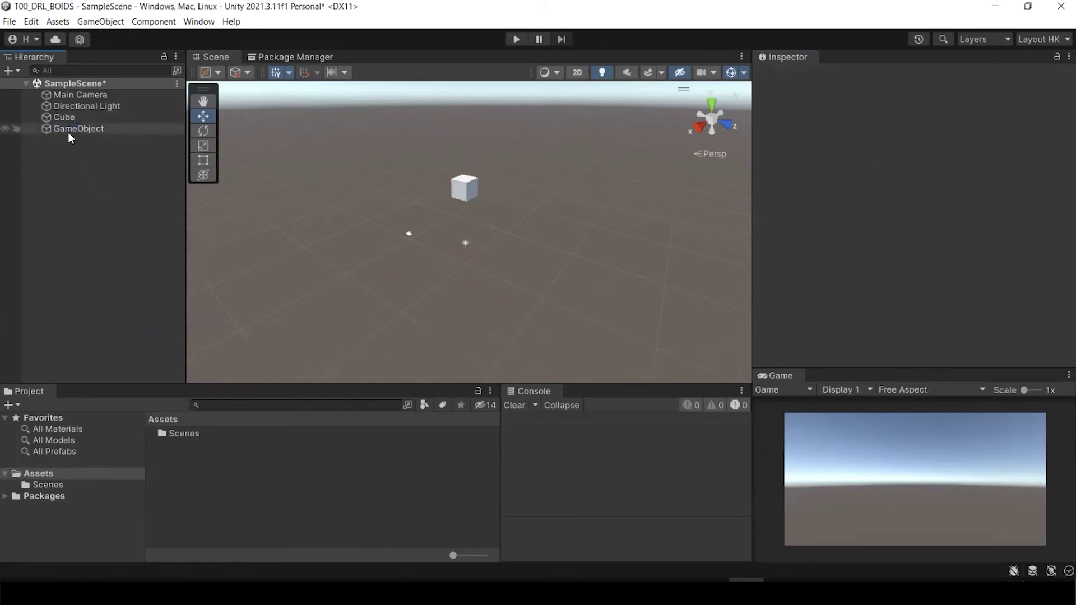
Step: Try moving the empty GameObject around the scene and reset its Transform to position 0, 0, 0
{"action": "left_click", "coordinate": [69, 130]}
{"action": "left_click_drag", "start_coordinate": [519, 249], "coordinate": [557, 309]}
{"action": "left_click_drag", "start_coordinate": [496, 256], "coordinate": [595, 272]}
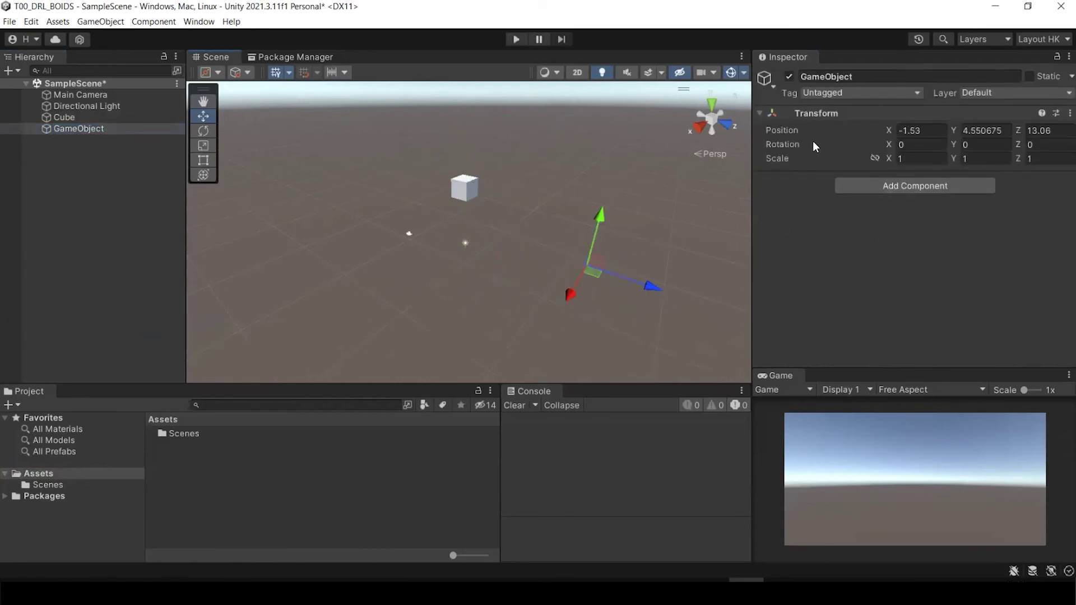
{"action": "right_click", "coordinate": [840, 116]}
{"action": "left_click", "coordinate": [861, 125]}
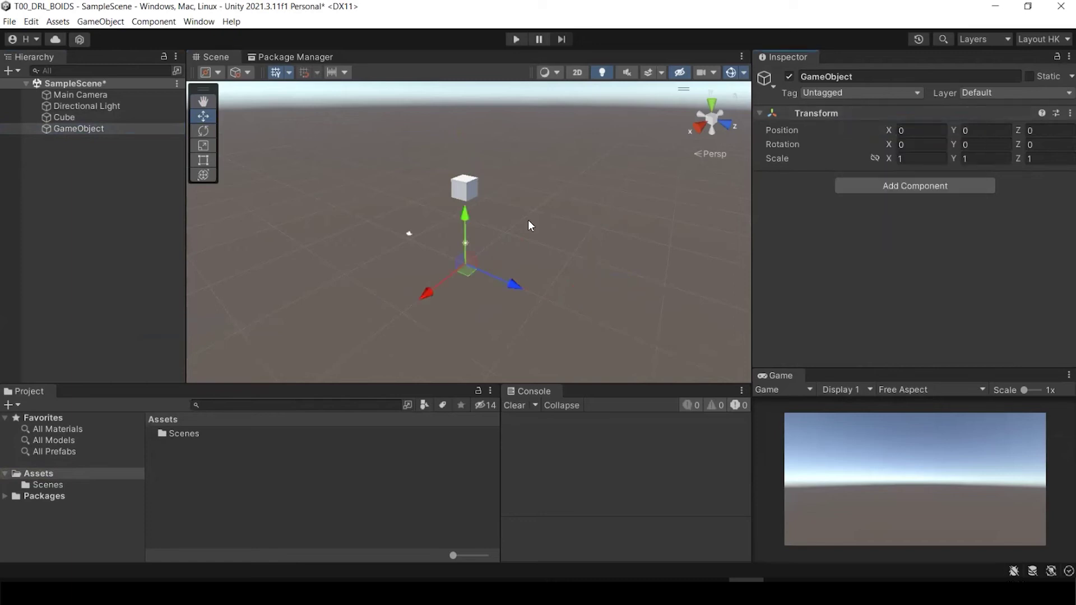
Step: Add a Mesh Filter component to the empty GameObject and set its mesh to Cube
{"action": "left_click", "coordinate": [927, 182]}
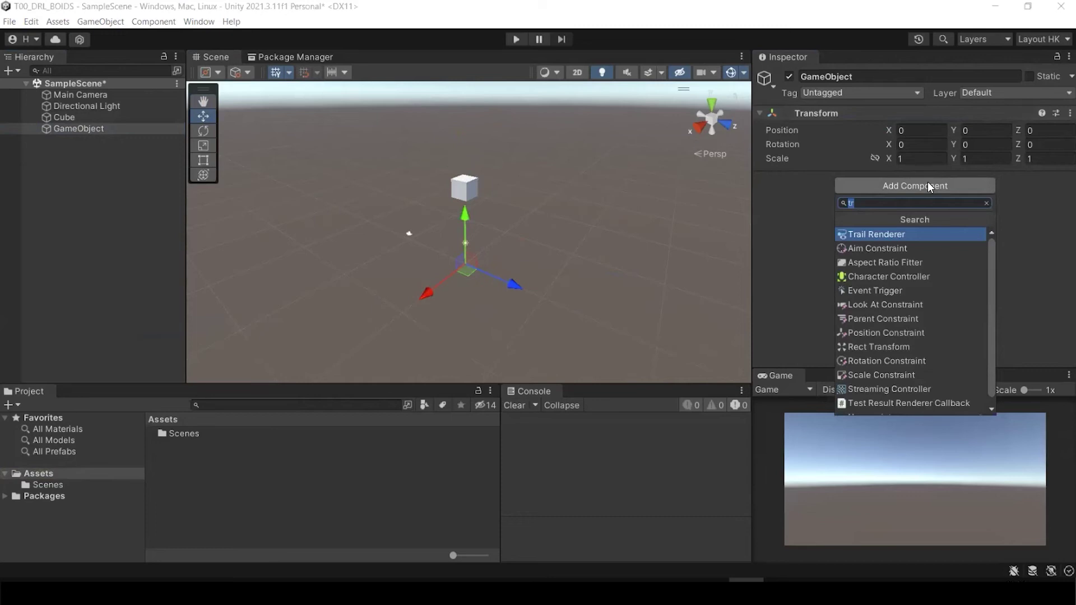
{"action": "type", "text": "me"}
{"action": "key", "text": "Down"}
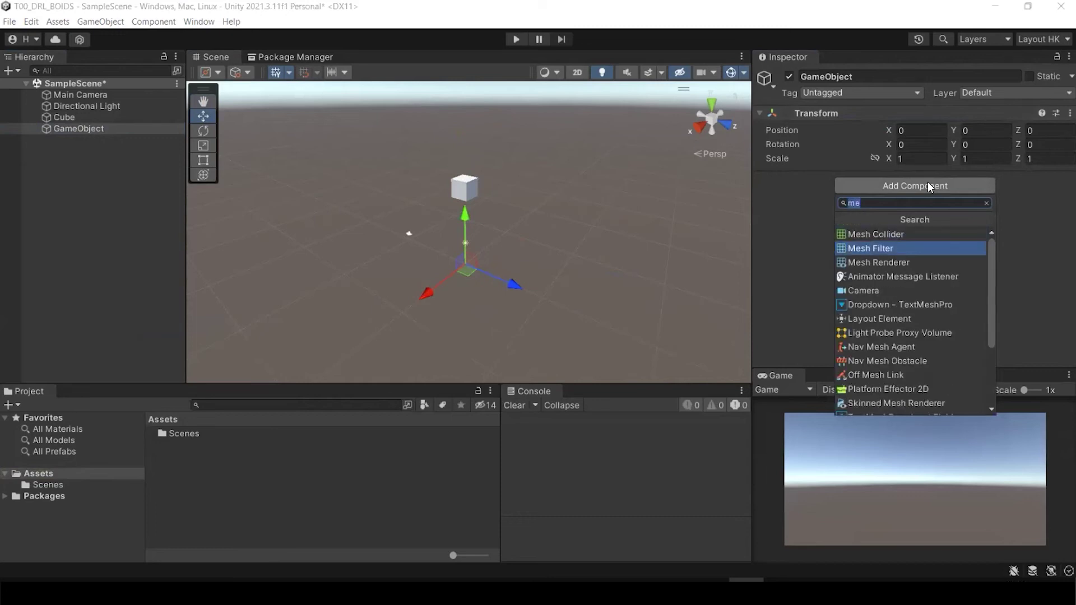
{"action": "key", "text": "Return"}
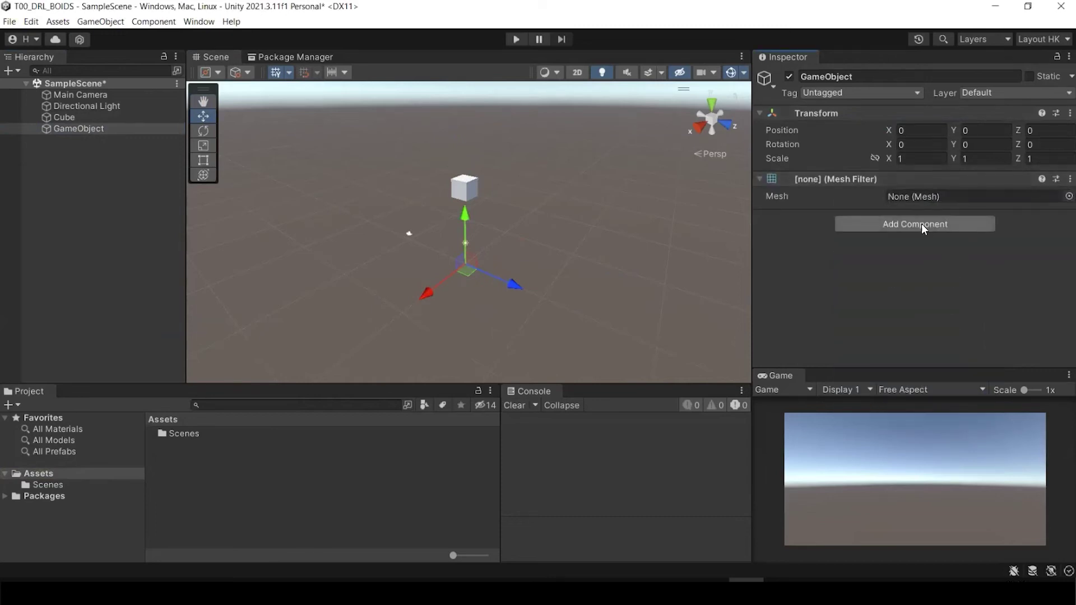
{"action": "left_click", "coordinate": [1068, 196]}
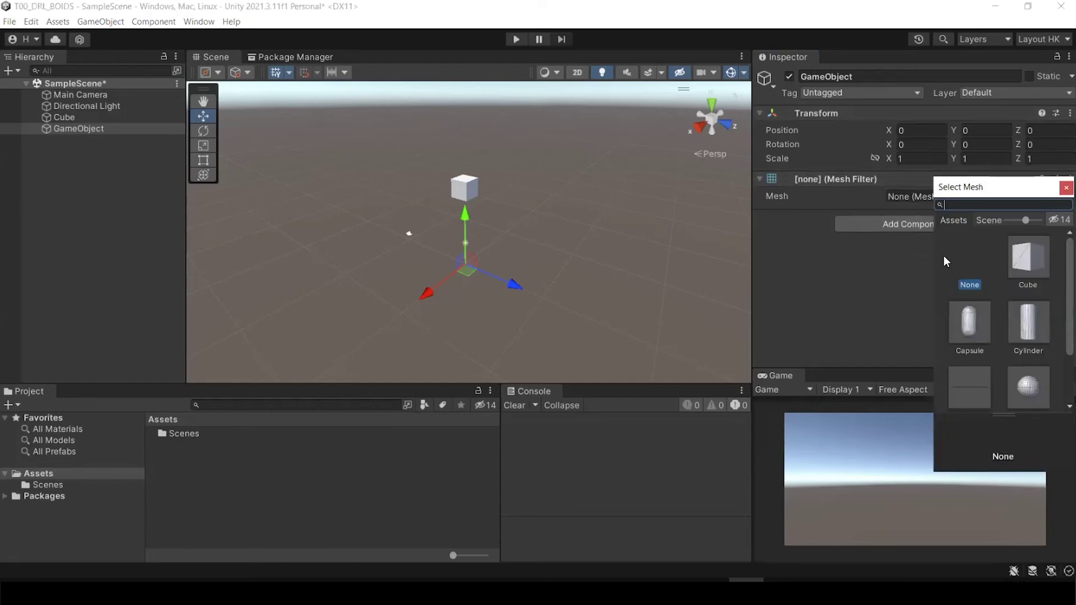
{"action": "scroll", "coordinate": [1003, 319], "scroll_direction": "down", "scroll_amount": 1}
{"action": "scroll", "coordinate": [1003, 319], "scroll_direction": "up", "scroll_amount": 1}
{"action": "left_click", "coordinate": [1027, 258]}
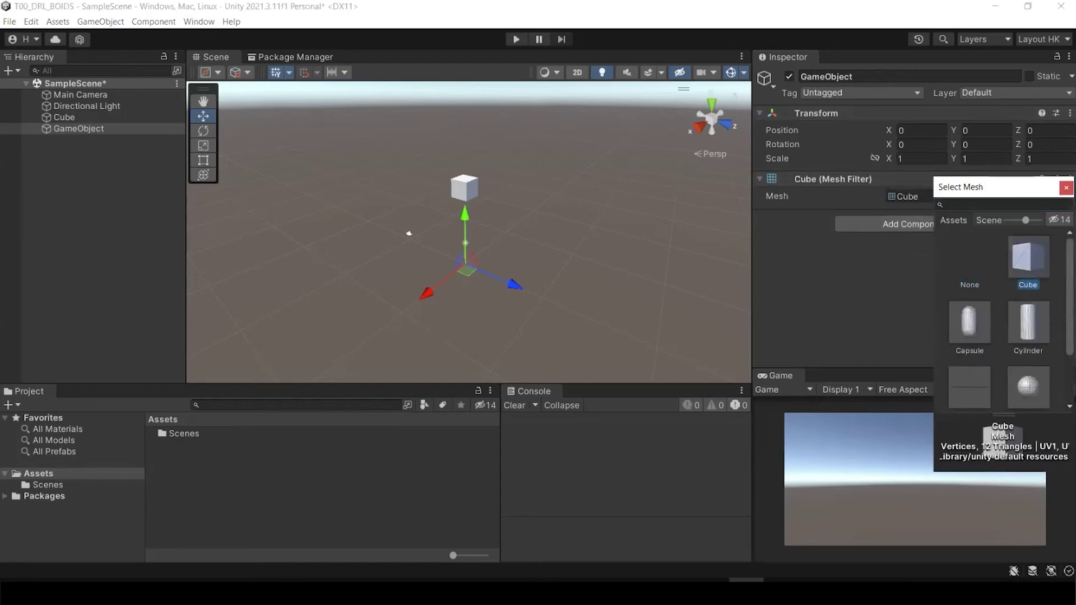
{"action": "left_click", "coordinate": [927, 227]}
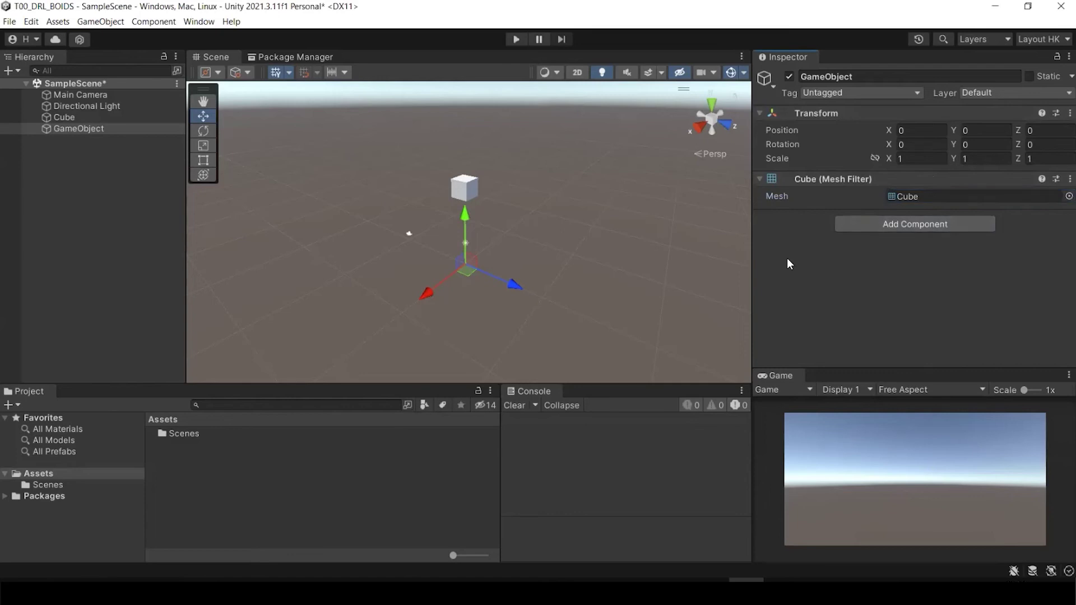
Step: Add a Mesh Renderer component to the GameObject, searching the components for "rend"
{"action": "left_click", "coordinate": [553, 288]}
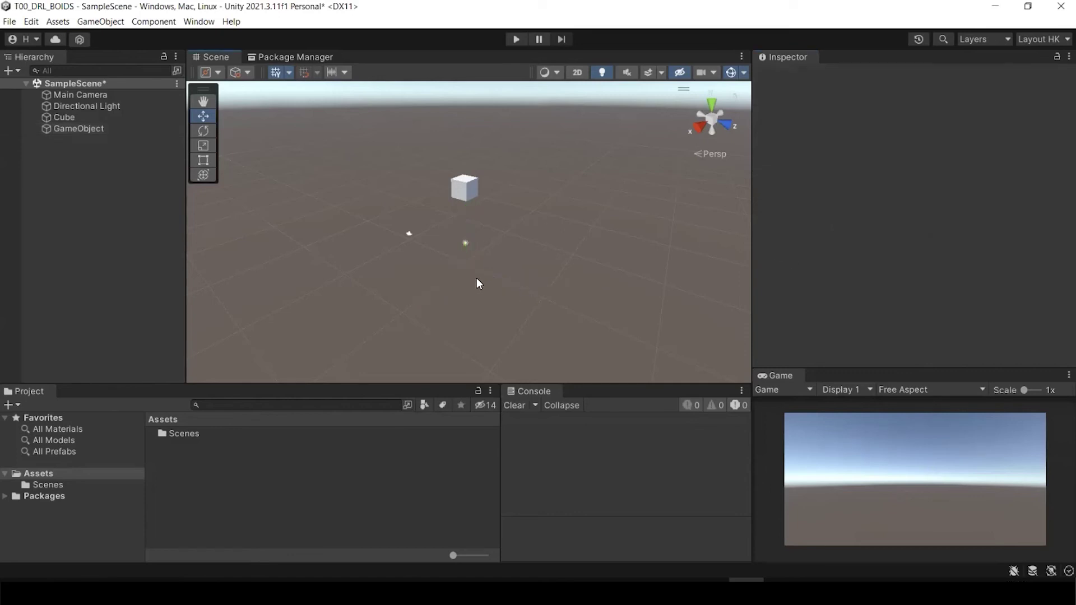
{"action": "left_click", "coordinate": [44, 130]}
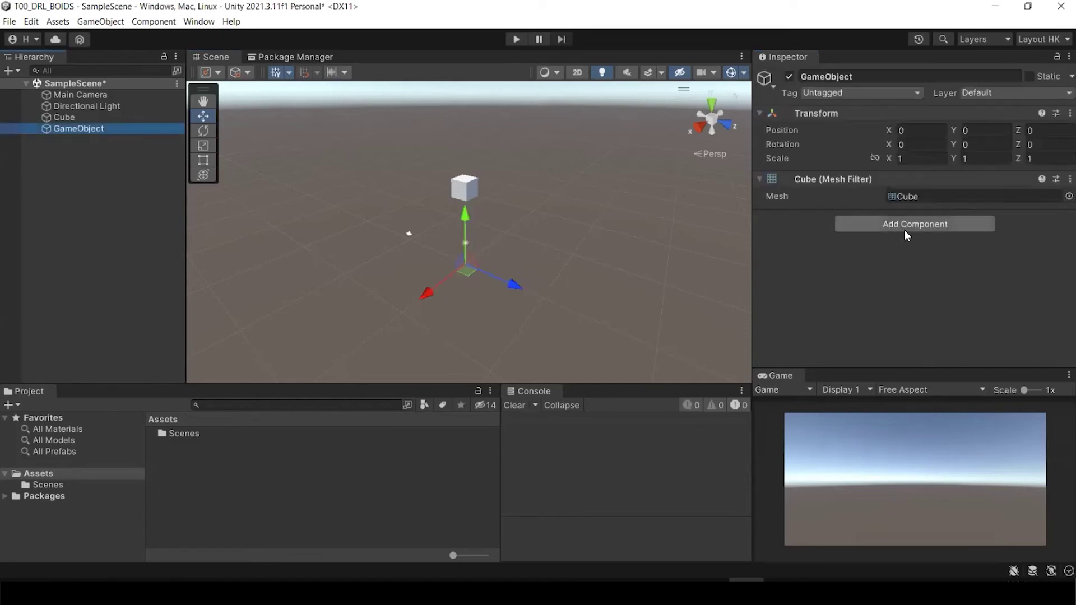
{"action": "left_click", "coordinate": [937, 223]}
{"action": "type", "text": "d"}
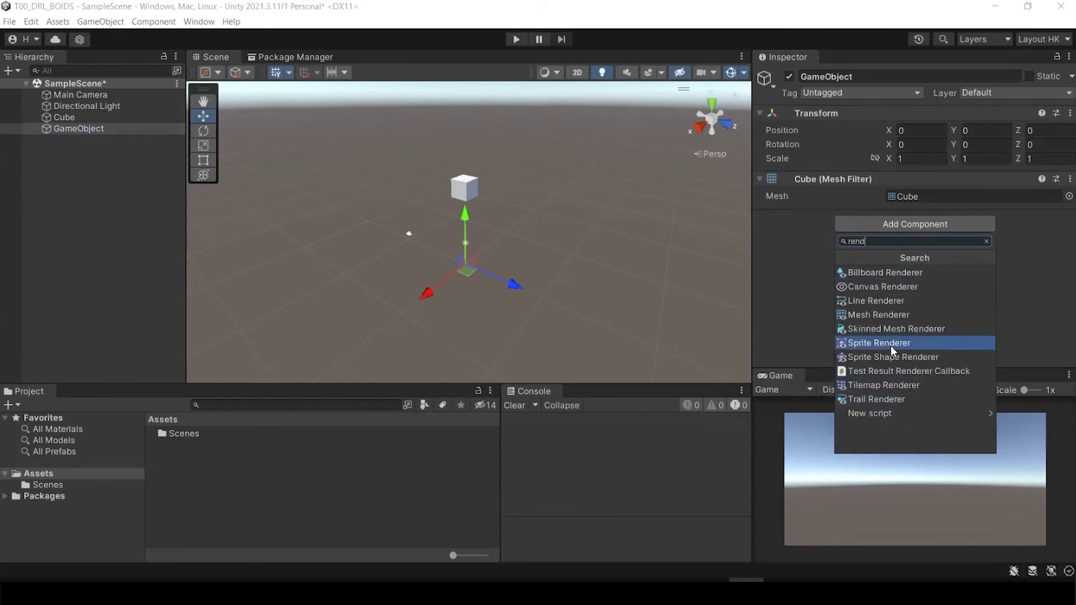
{"action": "left_click", "coordinate": [888, 314]}
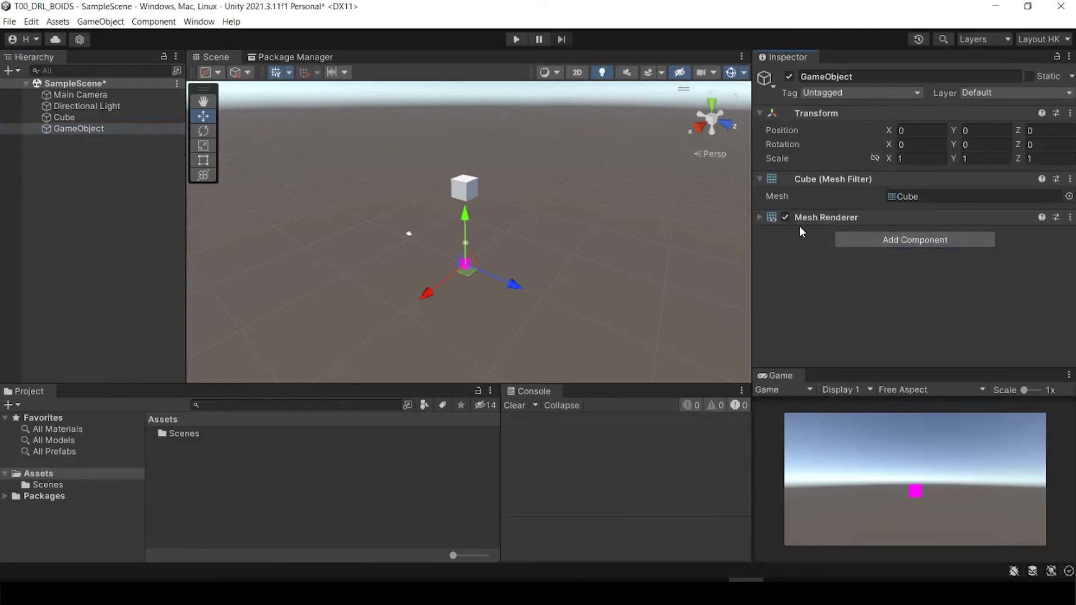
Step: Focus the Scene view on the GameObject and assign Default-Material to Element 0 of its Mesh Renderer
{"action": "scroll", "coordinate": [495, 258], "scroll_direction": "up", "scroll_amount": 3}
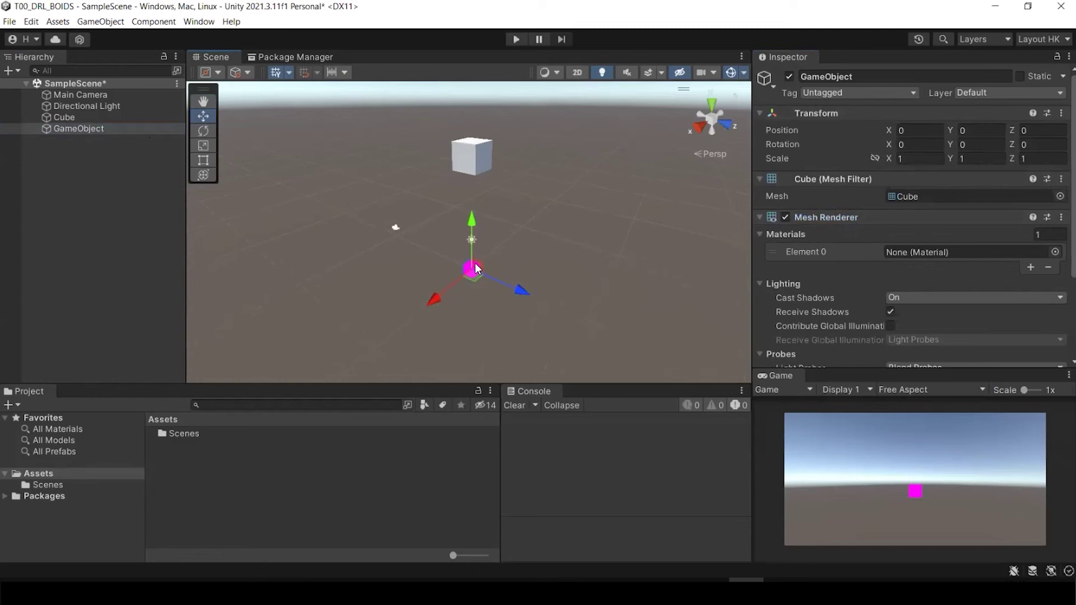
{"action": "key", "text": "f"}
{"action": "scroll", "coordinate": [482, 268], "scroll_direction": "down", "scroll_amount": 6}
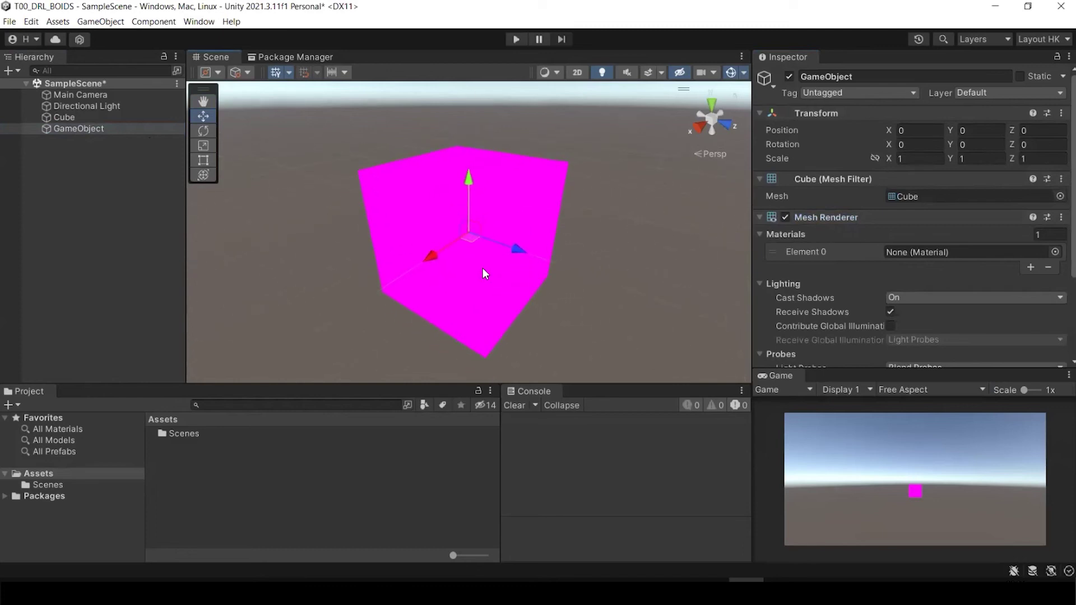
{"action": "middle_click_drag", "start_coordinate": [560, 285], "coordinate": [549, 263]}
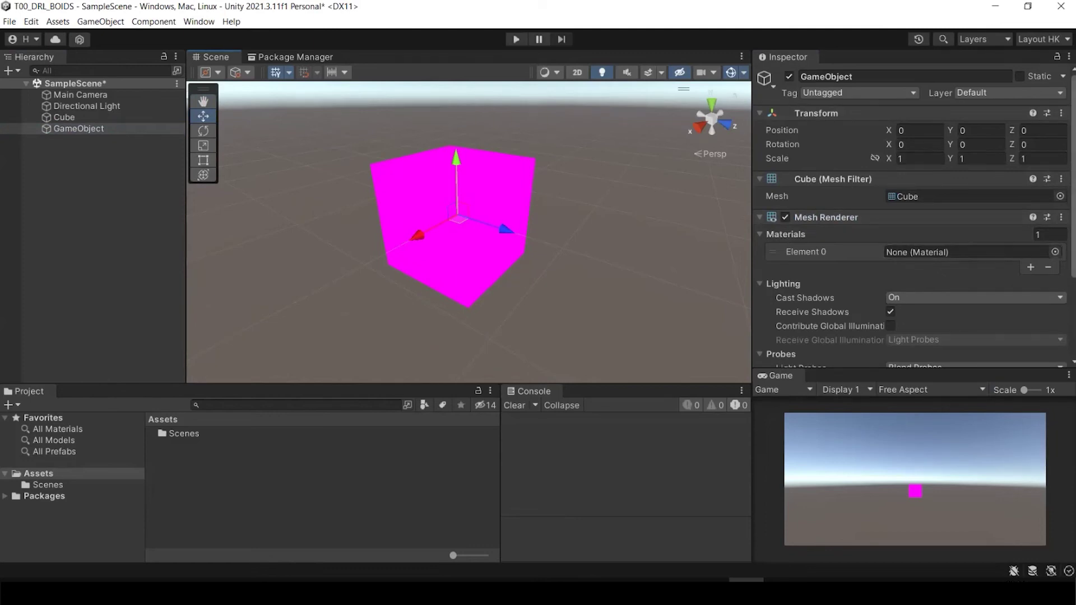
{"action": "left_click", "coordinate": [1055, 251]}
{"action": "left_click", "coordinate": [968, 424]}
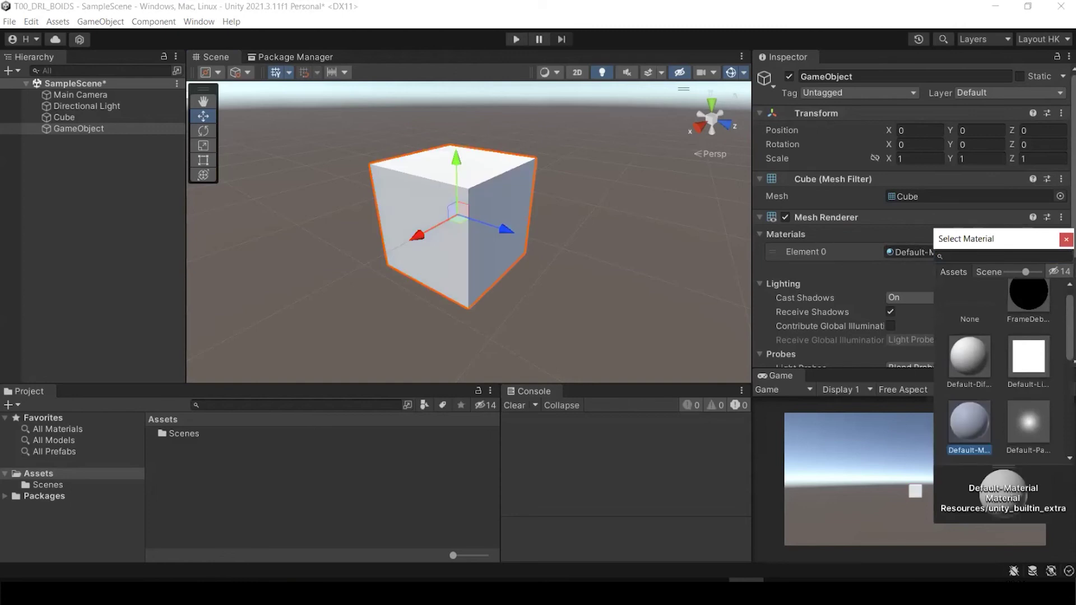
{"action": "left_click", "coordinate": [1066, 239]}
Step: Place the original Cube beside the GameObject, with X and Y at 0 and Z at about -4.34
{"action": "scroll", "coordinate": [791, 279], "scroll_direction": "down", "scroll_amount": 5}
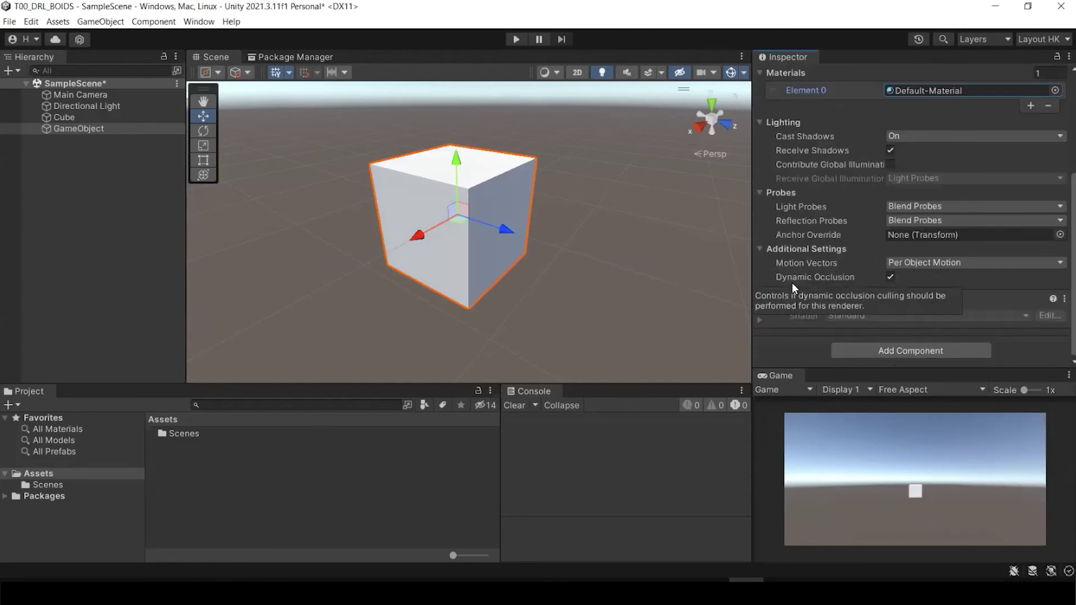
{"action": "scroll", "coordinate": [559, 274], "scroll_direction": "down", "scroll_amount": 4}
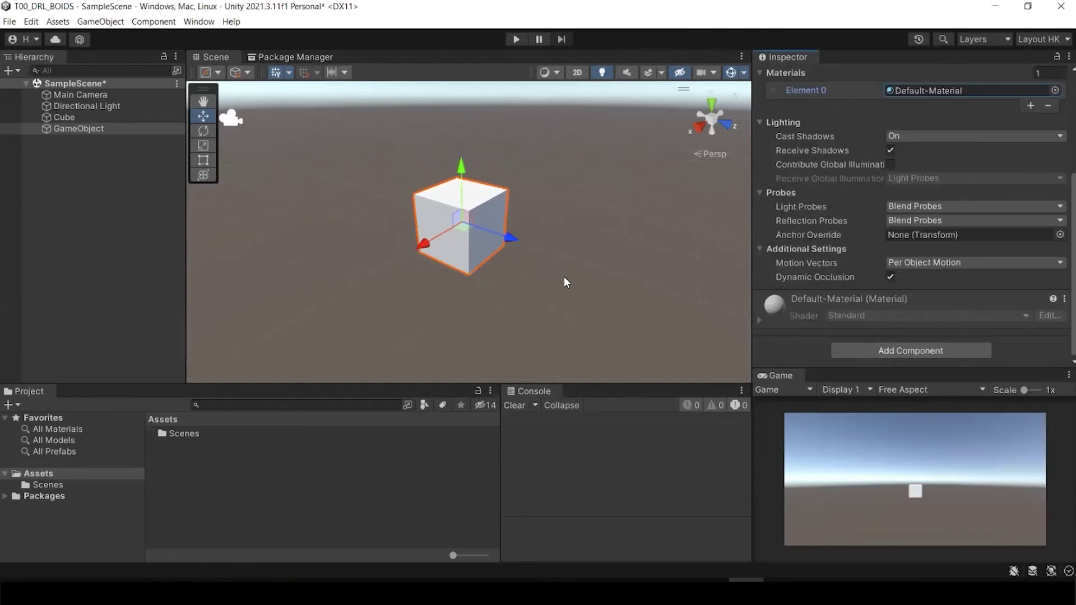
{"action": "scroll", "coordinate": [565, 280], "scroll_direction": "down", "scroll_amount": 8}
{"action": "middle_click_drag", "start_coordinate": [568, 320], "coordinate": [566, 329]}
{"action": "left_click", "coordinate": [455, 198]}
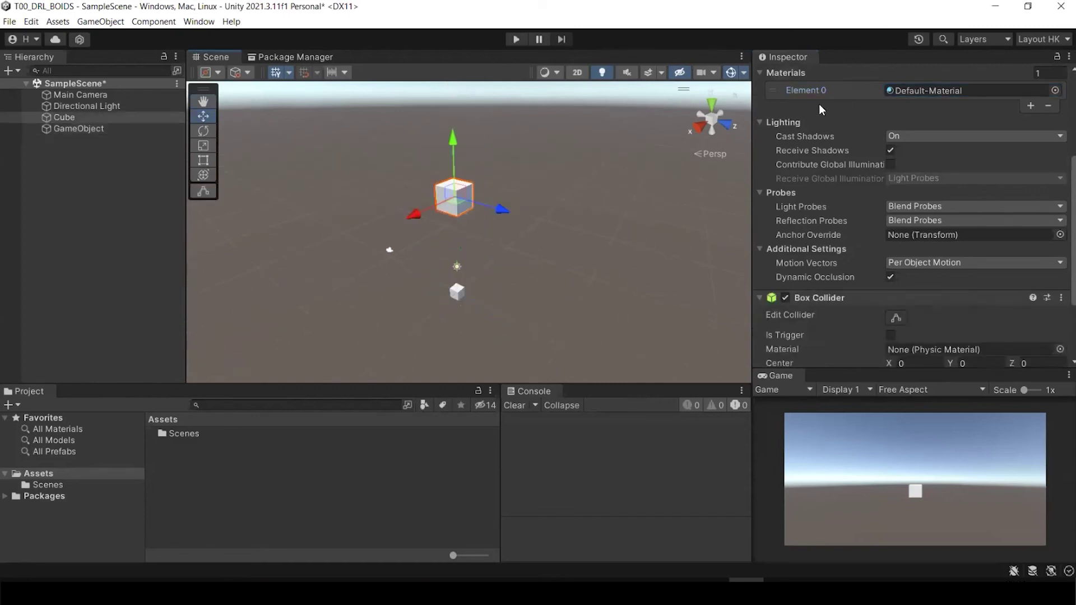
{"action": "scroll", "coordinate": [819, 109], "scroll_direction": "up", "scroll_amount": 5}
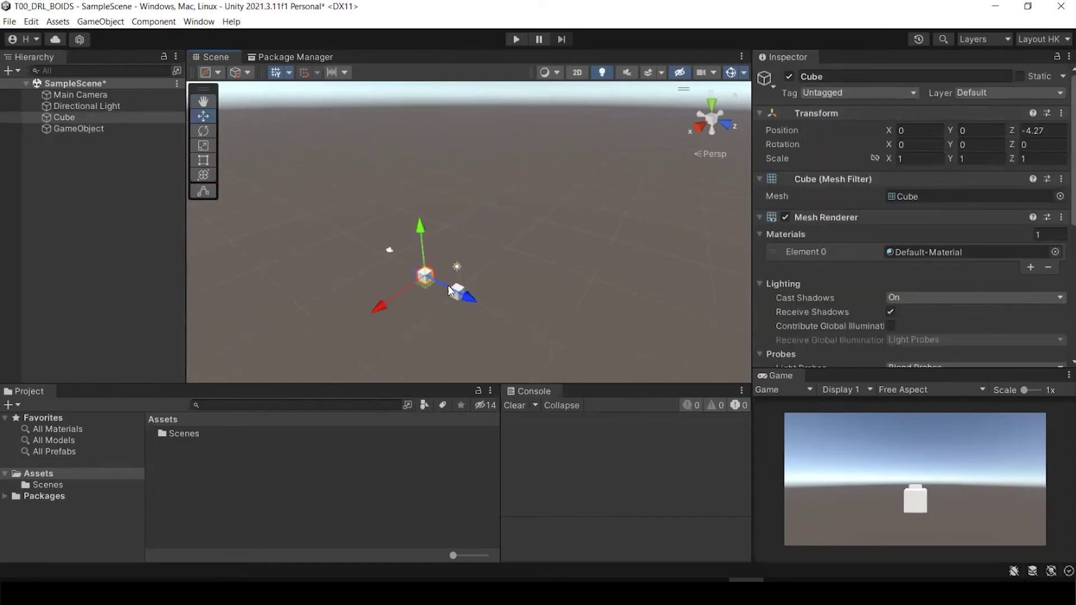
{"action": "left_click", "coordinate": [358, 247]}
Step: Select both Cube and GameObject and raise them together to about Y 7.19
{"action": "left_click", "coordinate": [75, 118]}
{"action": "left_click", "coordinate": [107, 130], "text": "shift"}
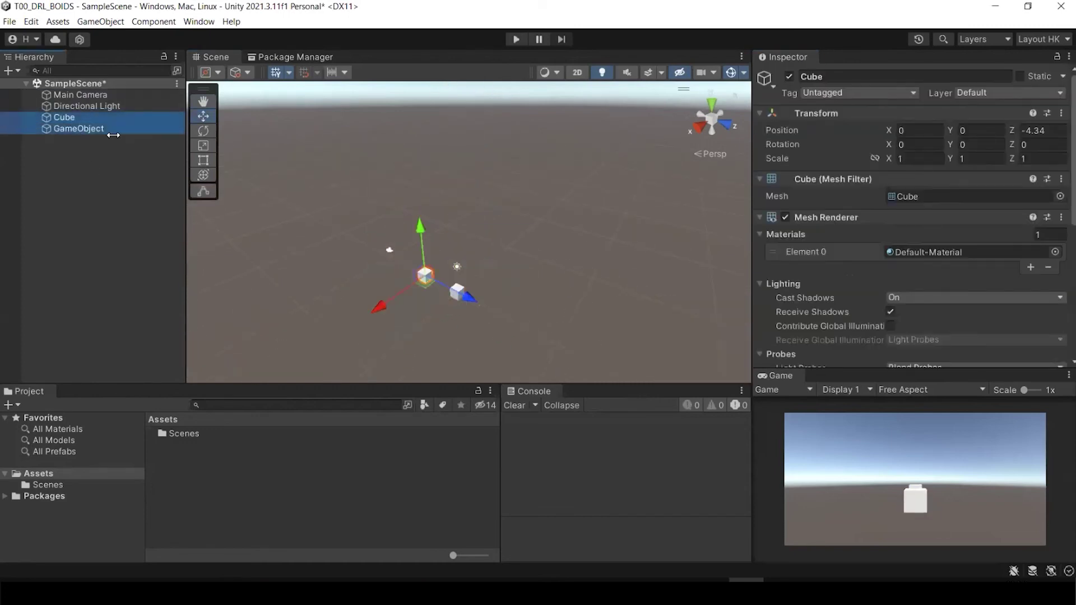
{"action": "left_click_drag", "start_coordinate": [435, 240], "coordinate": [427, 163]}
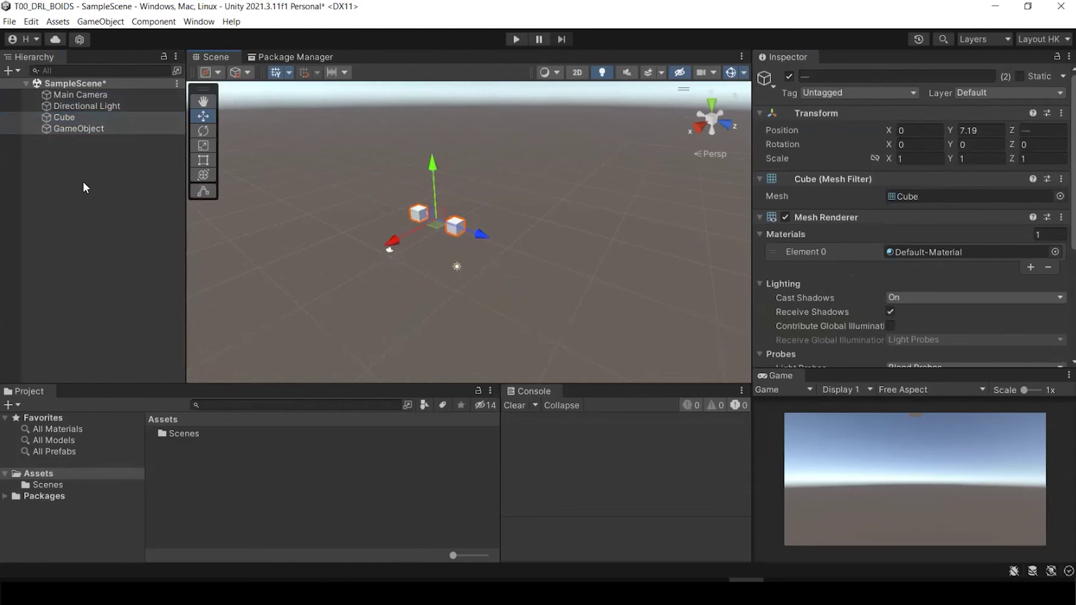
Step: Create a 3D Plane object in the scene beneath the two cubes
{"action": "right_click", "coordinate": [83, 183]}
{"action": "mouse_move", "coordinate": [144, 342]}
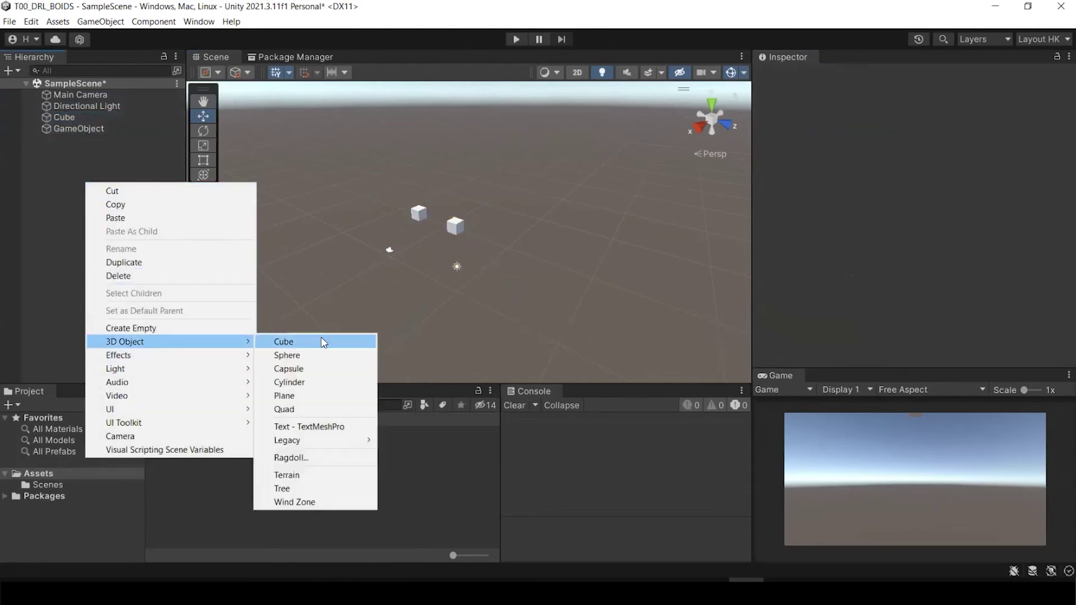
{"action": "left_click", "coordinate": [319, 395]}
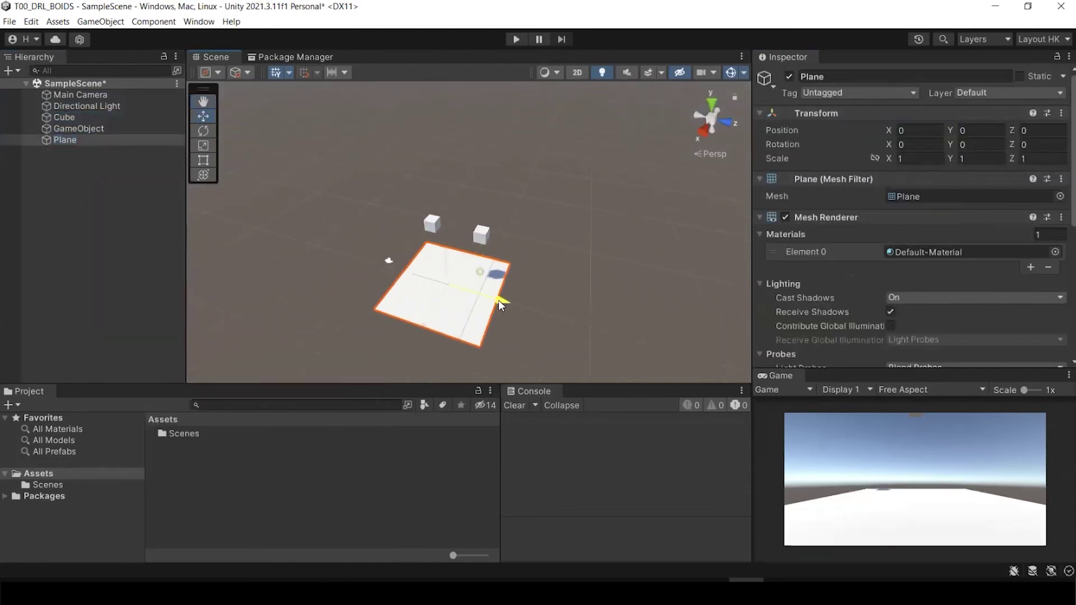
Step: Shift the Plane beneath both cubes to Z -3.84 and enlarge it to a scale of about 2.27 in X and 2.17 in Z
{"action": "key", "text": "r"}
{"action": "left_click_drag", "start_coordinate": [499, 300], "coordinate": [564, 319]}
Step: Add a Rigidbody component to the GameObject cube
{"action": "left_click", "coordinate": [79, 128]}
{"action": "scroll", "coordinate": [778, 288], "scroll_direction": "down", "scroll_amount": 5}
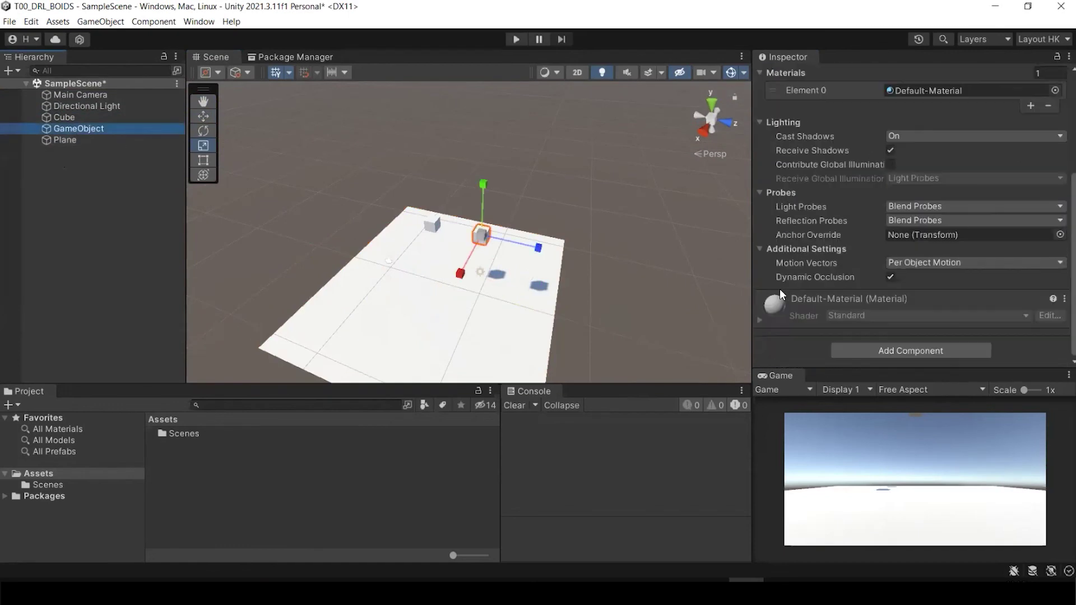
{"action": "left_click", "coordinate": [868, 350]}
{"action": "left_click", "coordinate": [885, 466]}
Step: Try adding a Rigidbody component to the Plane and review its settings
{"action": "left_click", "coordinate": [123, 140]}
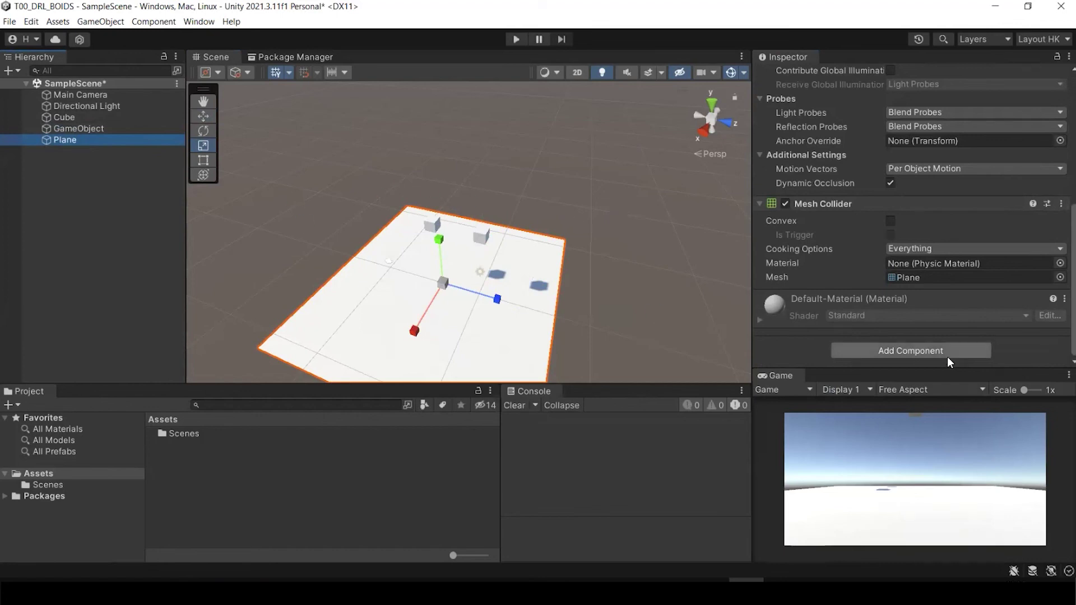
{"action": "left_click", "coordinate": [911, 351]}
{"action": "type", "text": "rigid"}
{"action": "key", "text": "Return"}
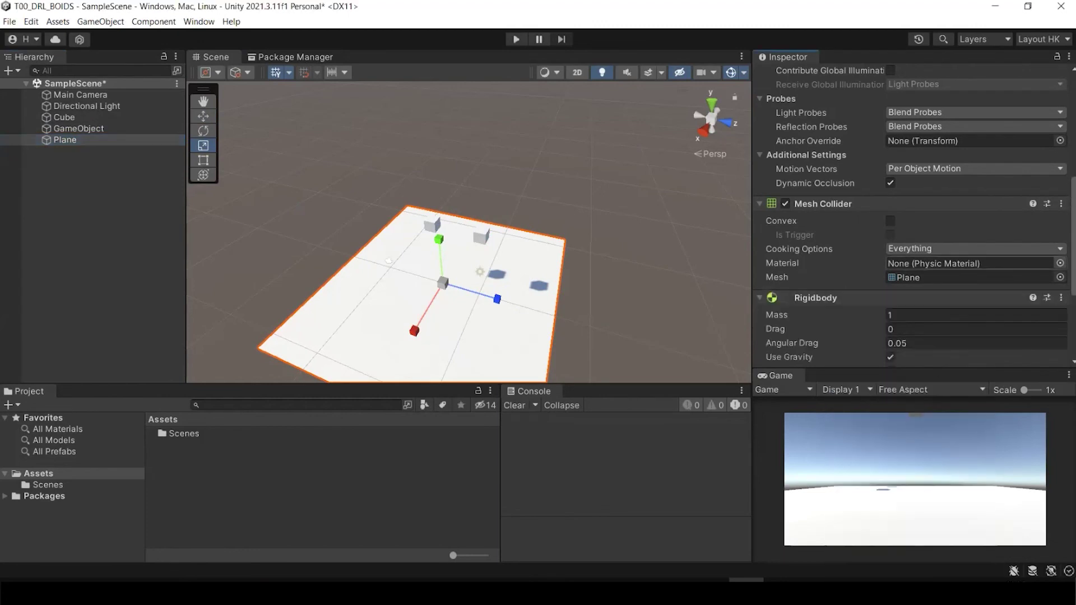
{"action": "scroll", "coordinate": [874, 215], "scroll_direction": "down", "scroll_amount": 3}
{"action": "left_click", "coordinate": [101, 202]}
{"action": "key", "text": "w"}
Step: Review the components on GameObject and add a Rigidbody component to the original Cube
{"action": "left_click", "coordinate": [79, 128]}
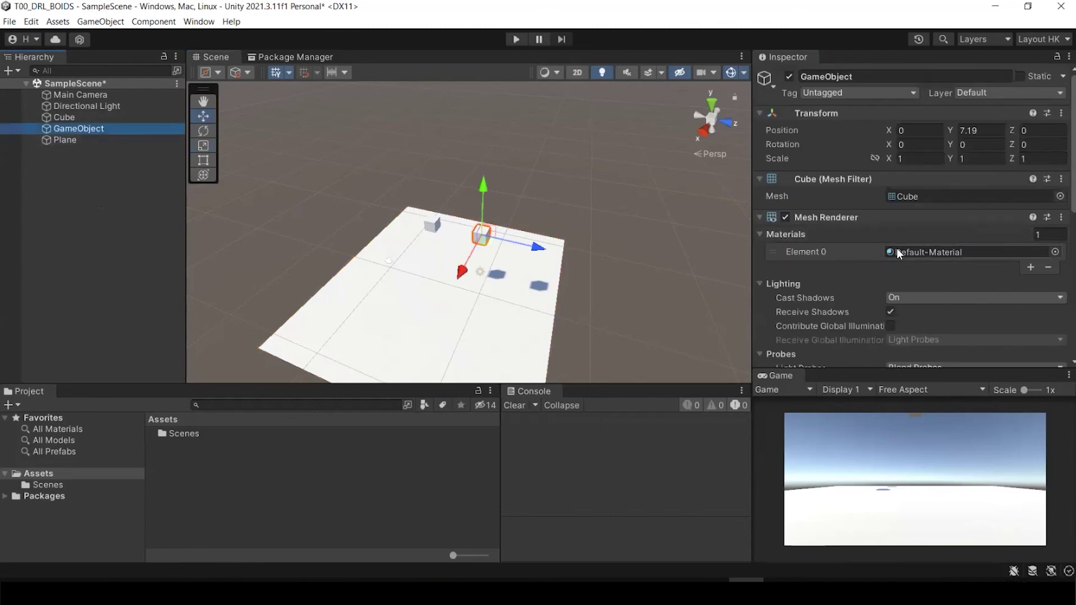
{"action": "scroll", "coordinate": [899, 264], "scroll_direction": "down", "scroll_amount": 5}
{"action": "left_click", "coordinate": [73, 142]}
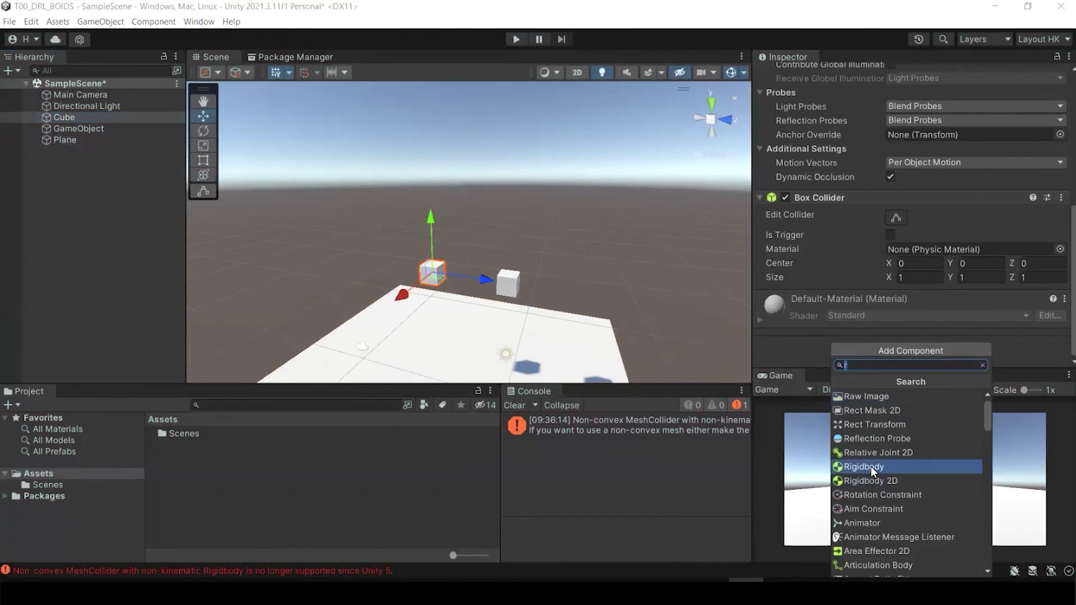
{"action": "left_click", "coordinate": [871, 466]}
Step: Test how Cube and GameObject fall in play mode, examining GameObject's Transform and Rigidbody, and stop the simulation
{"action": "middle_click_drag", "start_coordinate": [564, 234], "coordinate": [565, 158]}
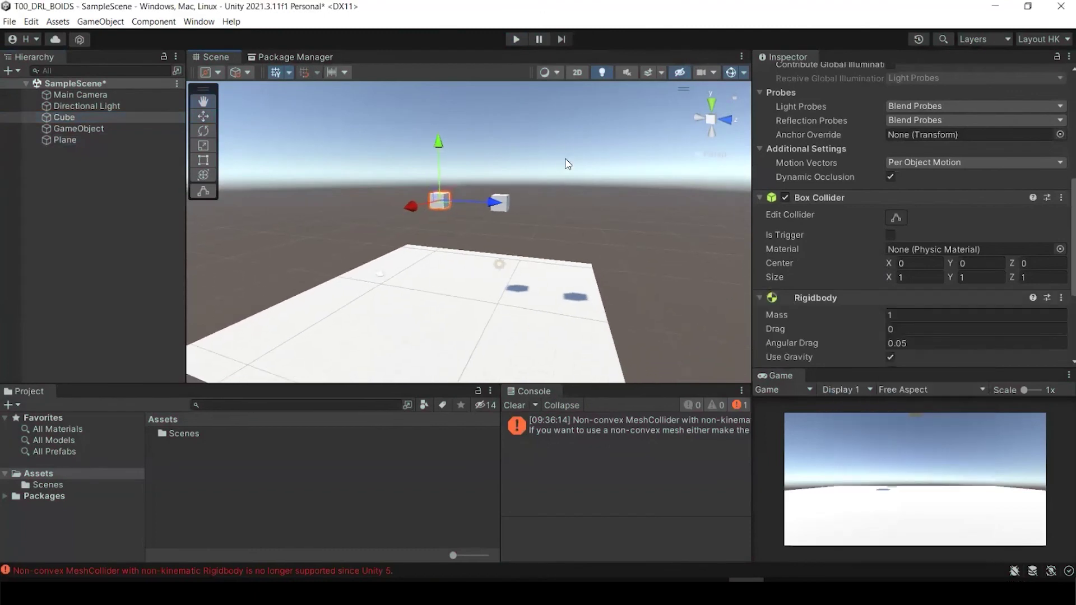
{"action": "left_click", "coordinate": [514, 39]}
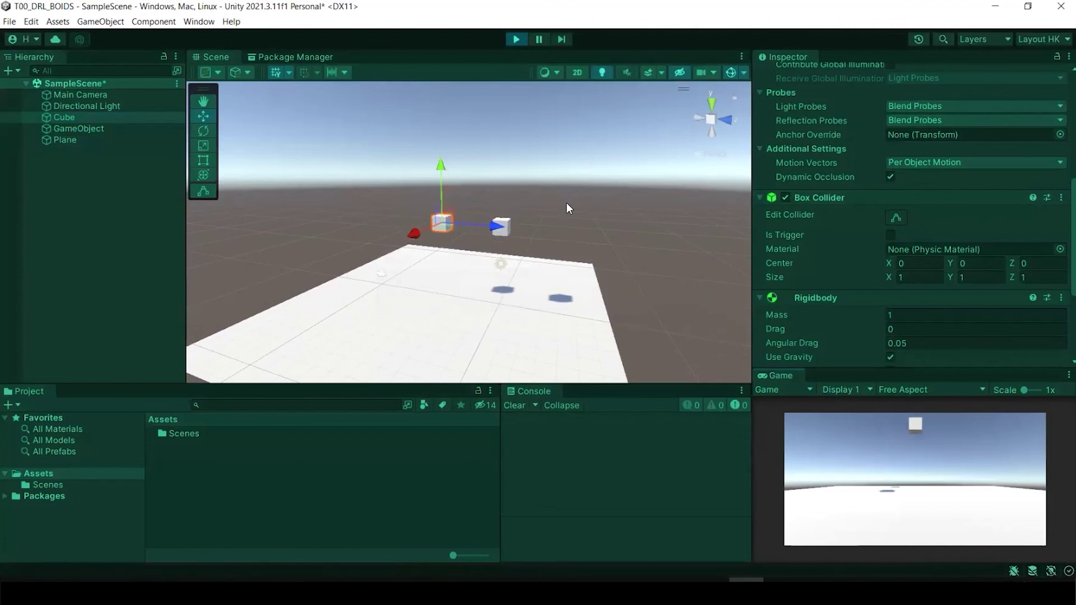
{"action": "left_click", "coordinate": [69, 116]}
{"action": "left_click", "coordinate": [72, 128]}
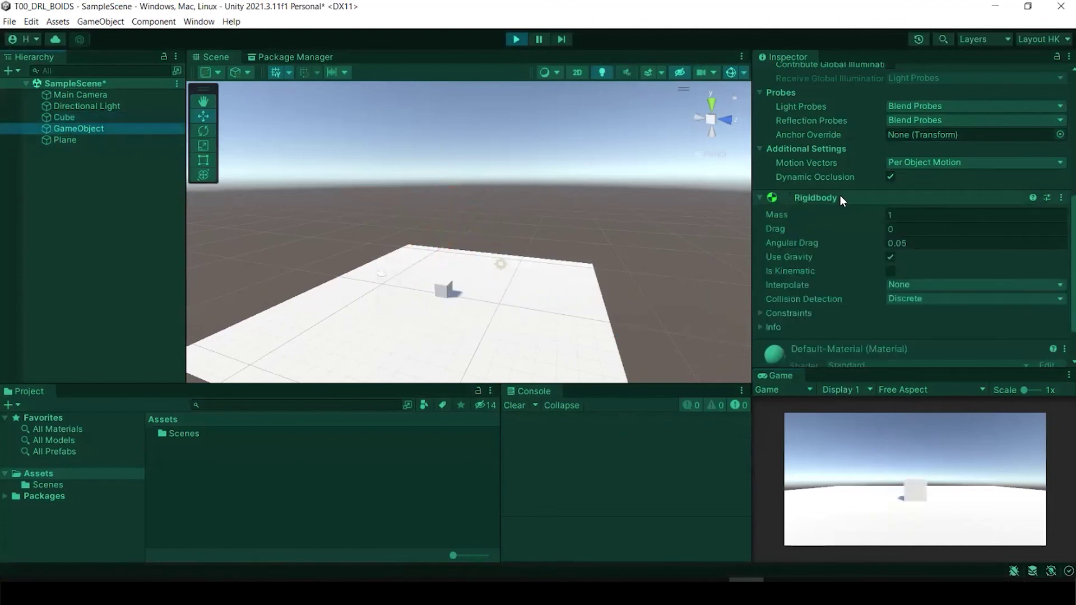
{"action": "scroll", "coordinate": [840, 212], "scroll_direction": "down", "scroll_amount": 2}
{"action": "scroll", "coordinate": [842, 229], "scroll_direction": "up", "scroll_amount": 5}
{"action": "scroll", "coordinate": [521, 290], "scroll_direction": "down", "scroll_amount": 4}
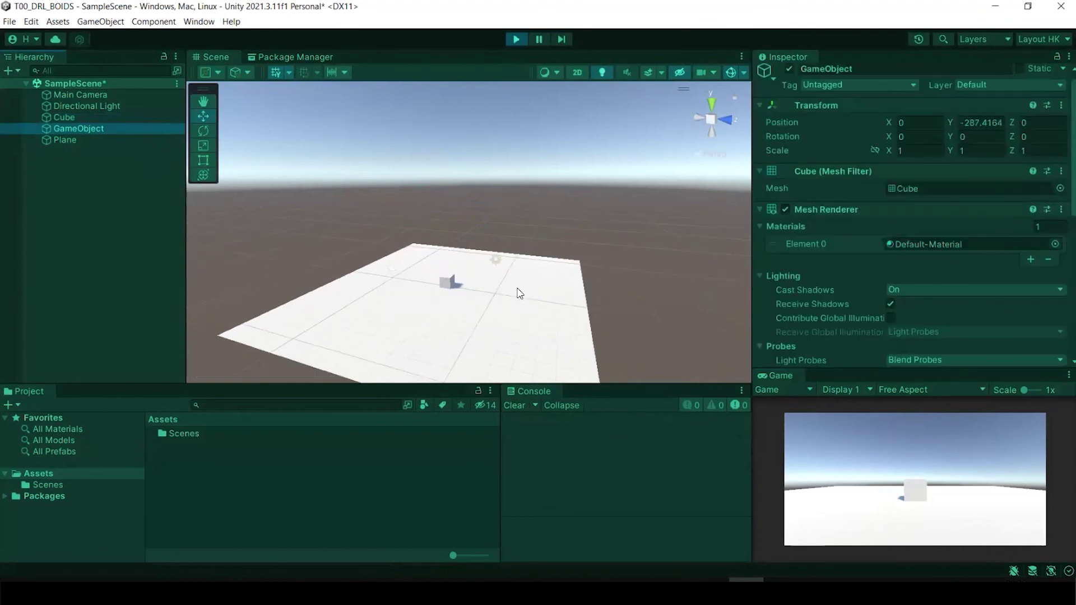
{"action": "scroll", "coordinate": [497, 270], "scroll_direction": "up", "scroll_amount": 5}
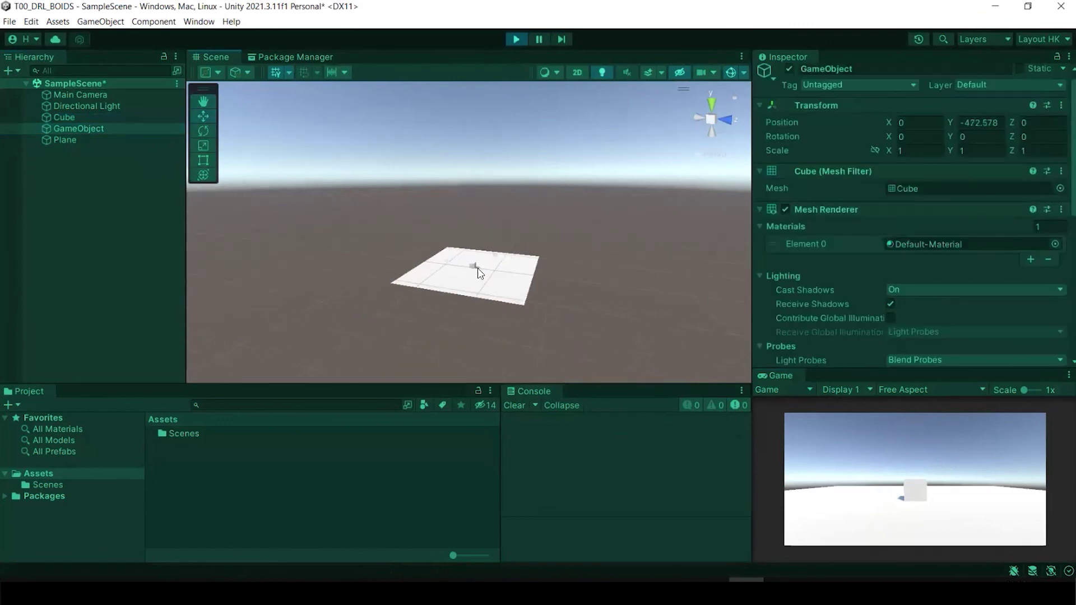
{"action": "scroll", "coordinate": [499, 283], "scroll_direction": "up", "scroll_amount": 6}
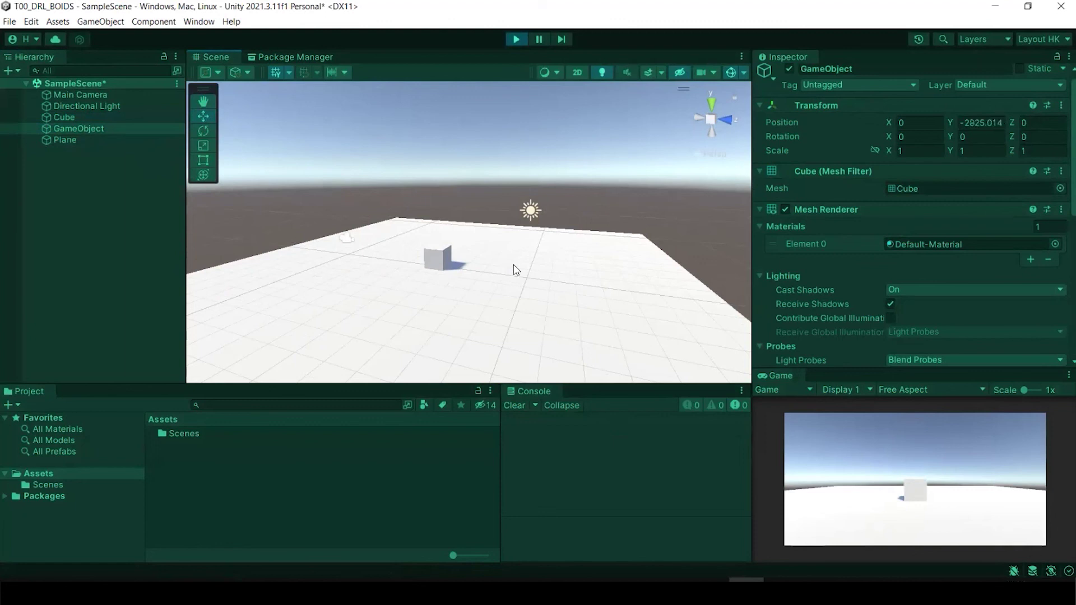
{"action": "left_click", "coordinate": [516, 39]}
Step: Select the Plane to show its components
{"action": "left_click", "coordinate": [79, 140]}
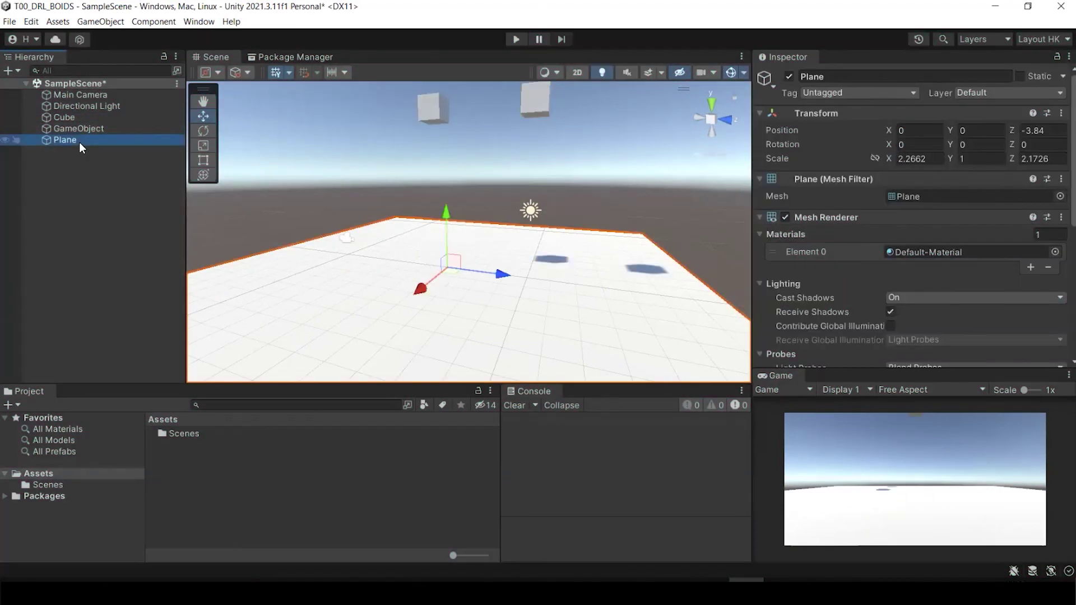